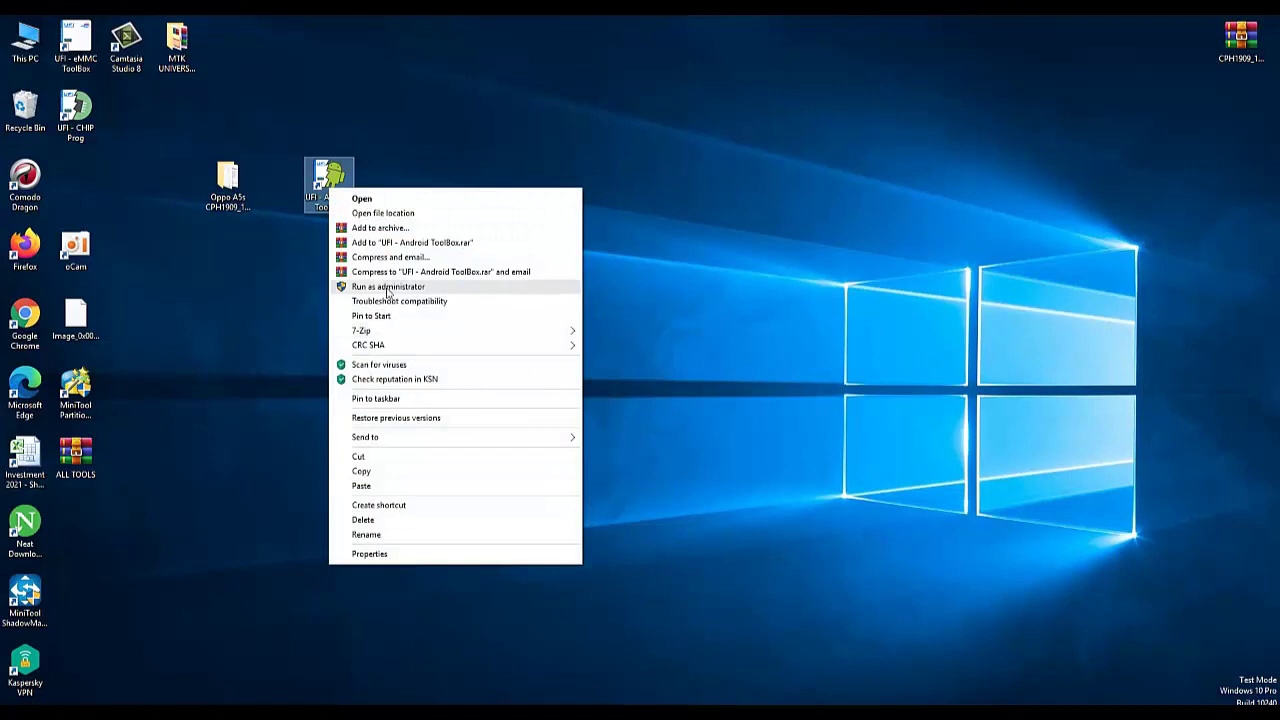
Launch UFI Android ToolBox as administrator, dismiss the startup errors and close the path settings.
{"action": "left_click", "coordinate": [387, 287]}
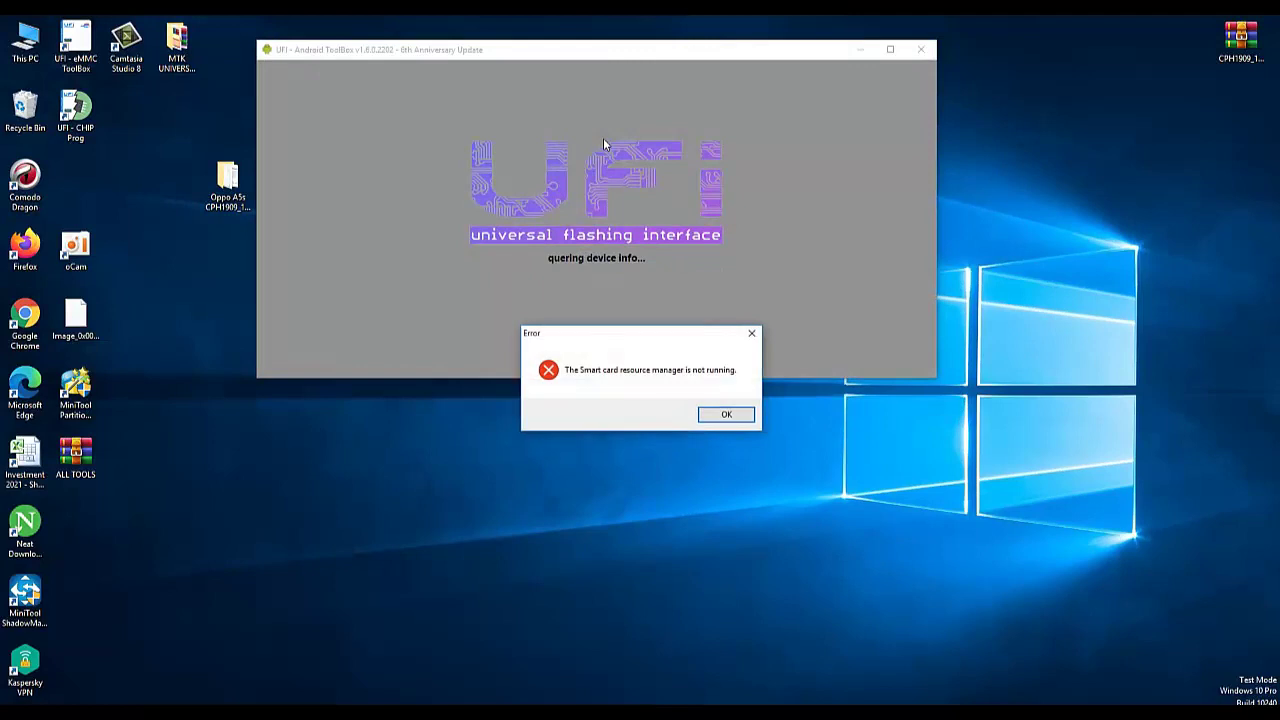
{"action": "left_click", "coordinate": [727, 416]}
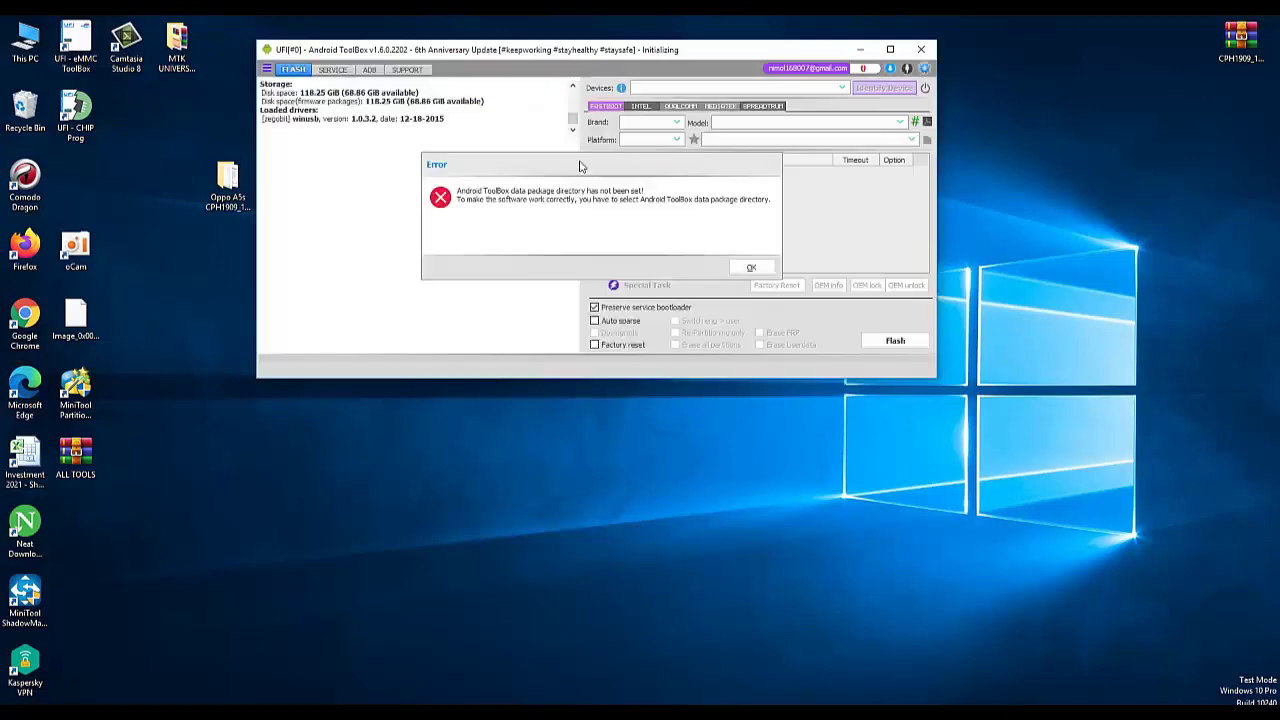
{"action": "left_click", "coordinate": [751, 267]}
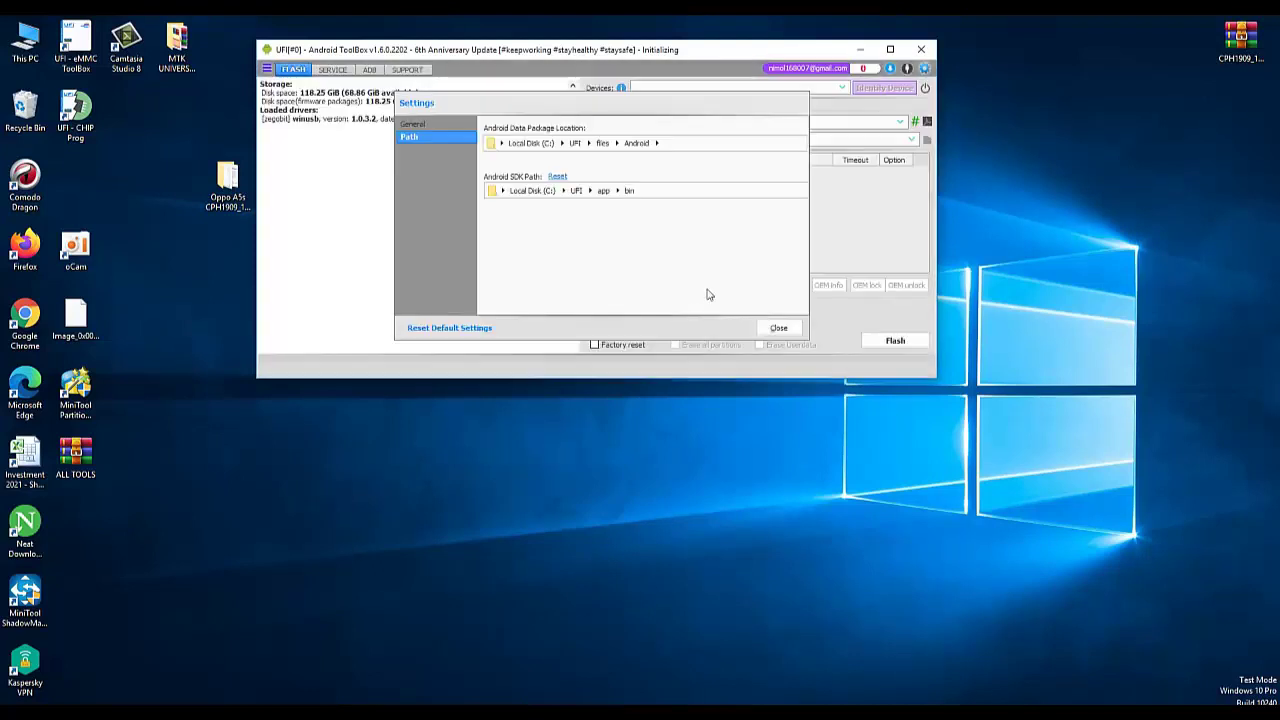
{"action": "left_click", "coordinate": [778, 328]}
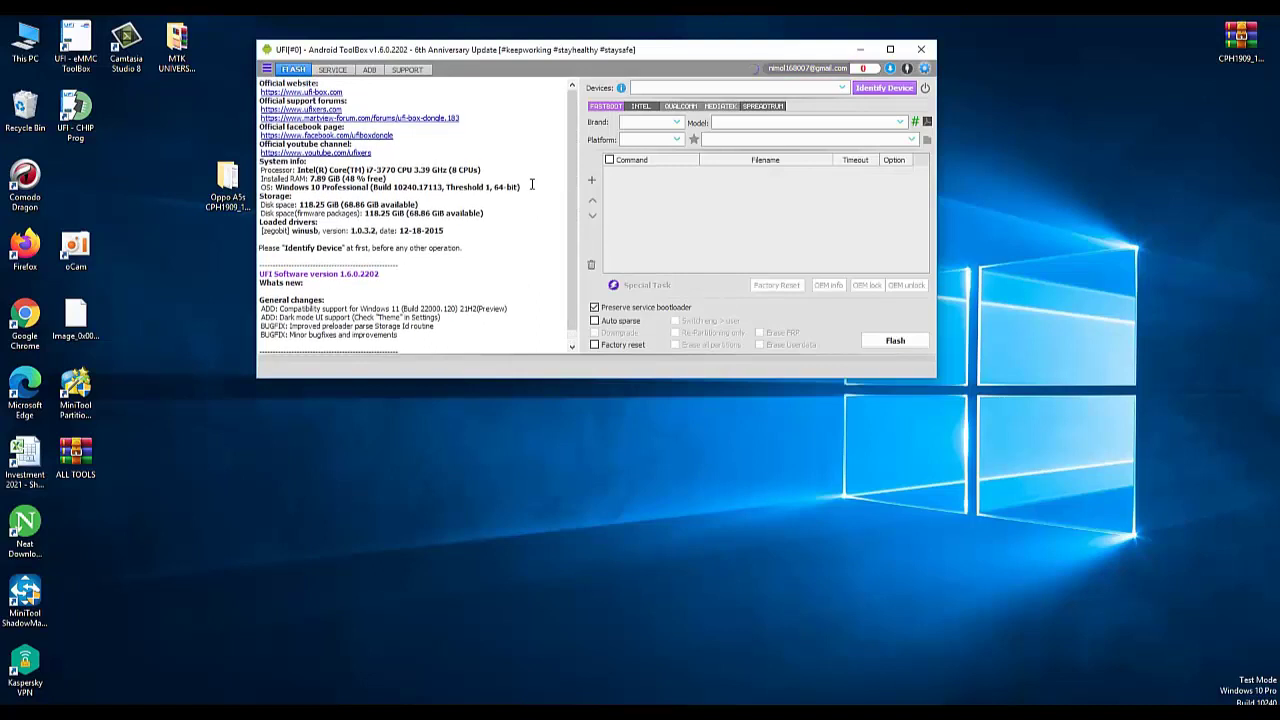
Set up flashing for the MediaTek platform with Oppo as the brand.
{"action": "left_click", "coordinate": [724, 107]}
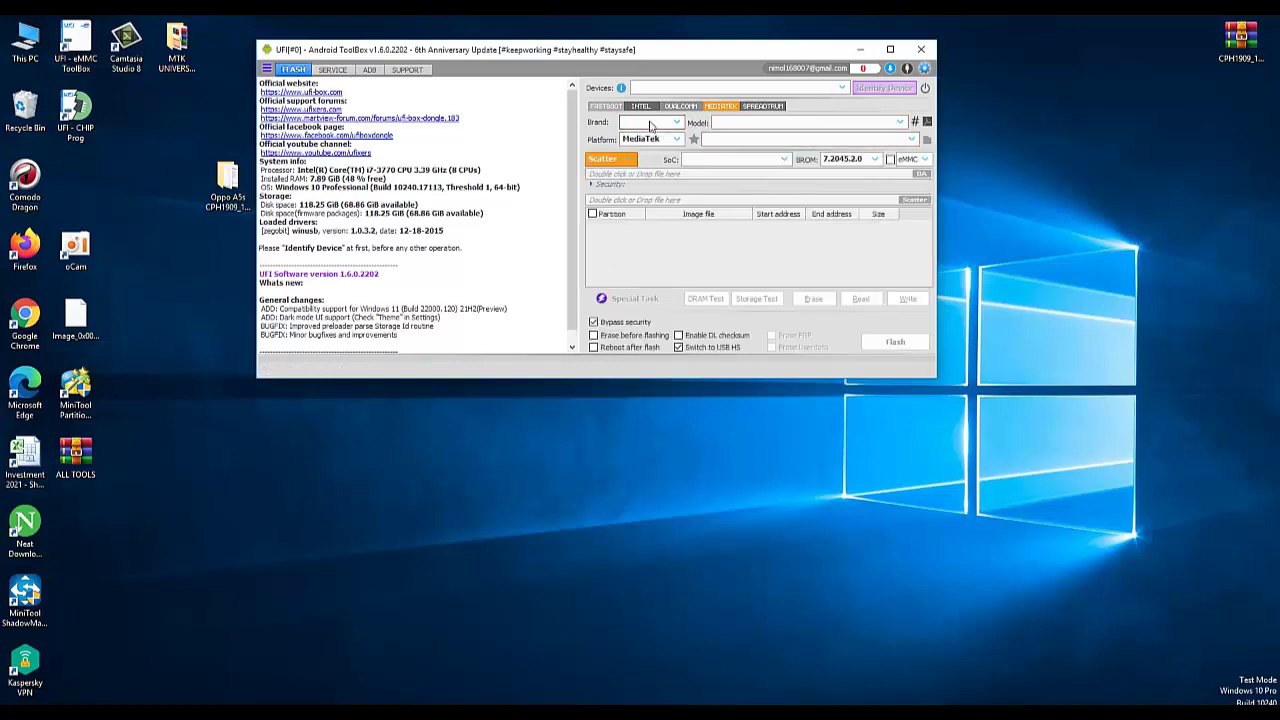
{"action": "left_click", "coordinate": [651, 124]}
{"action": "type", "text": "oppo"}
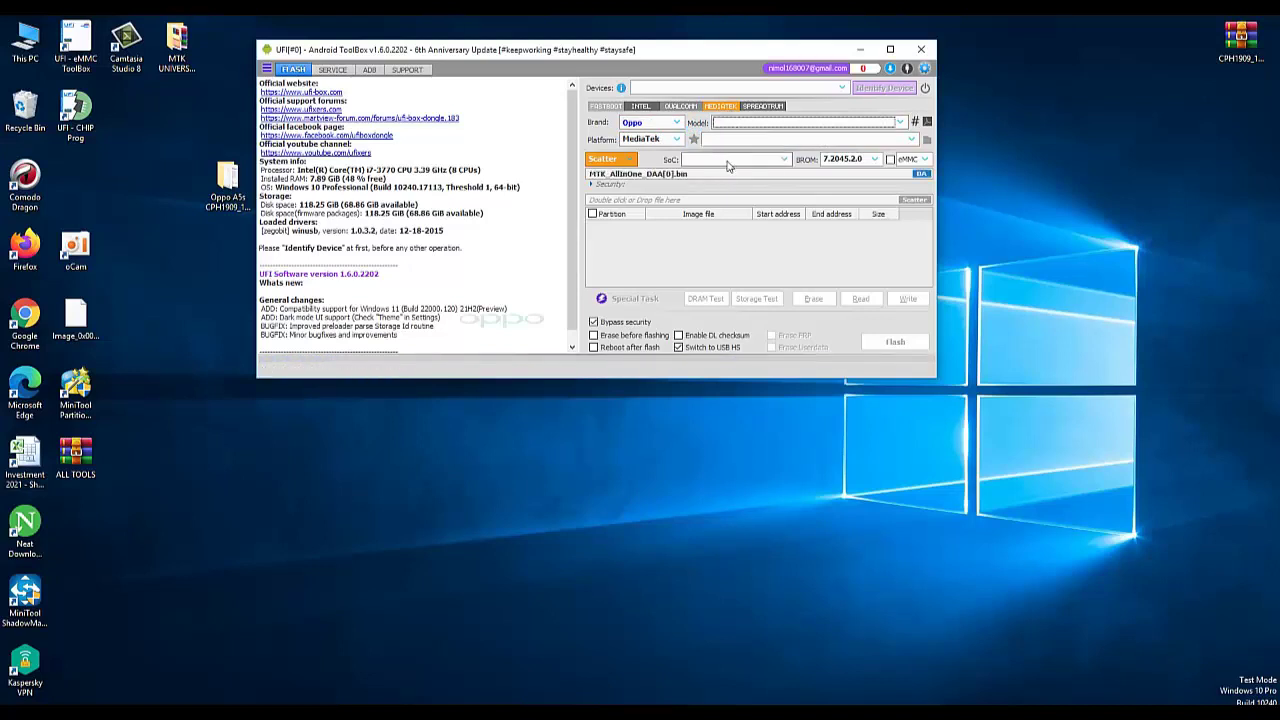
{"action": "left_click", "coordinate": [678, 139]}
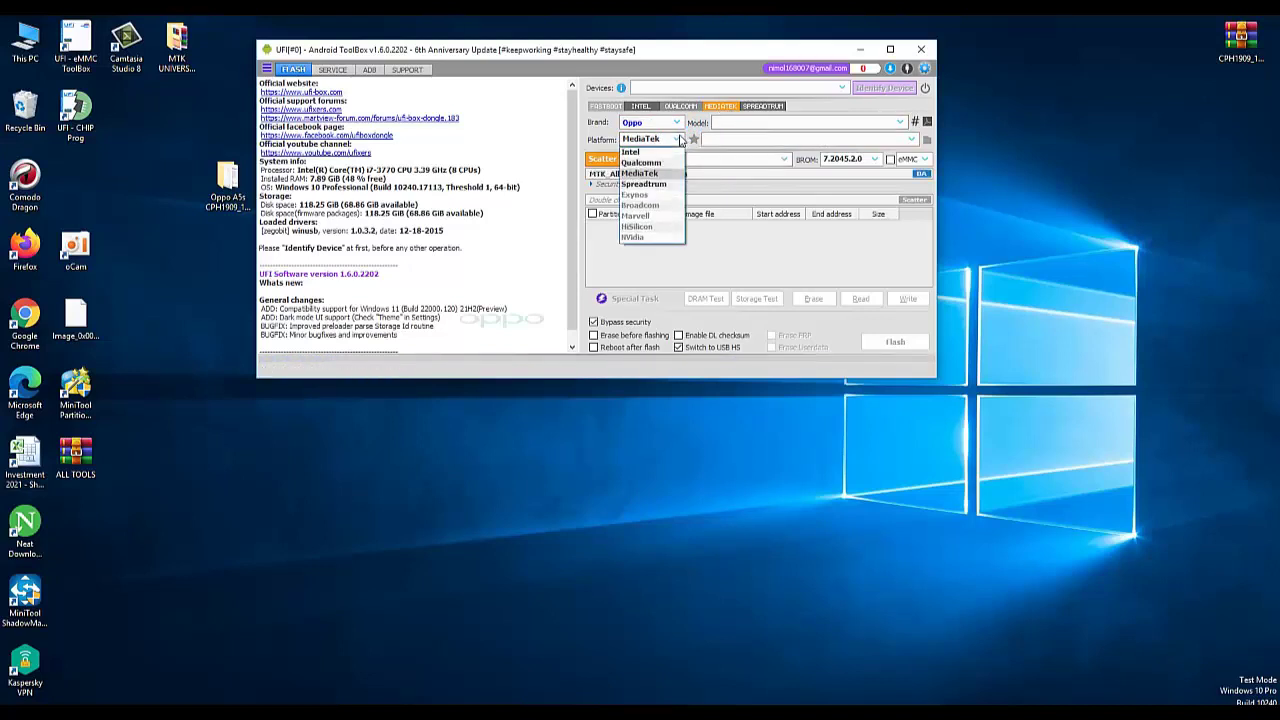
{"action": "left_click", "coordinate": [648, 174]}
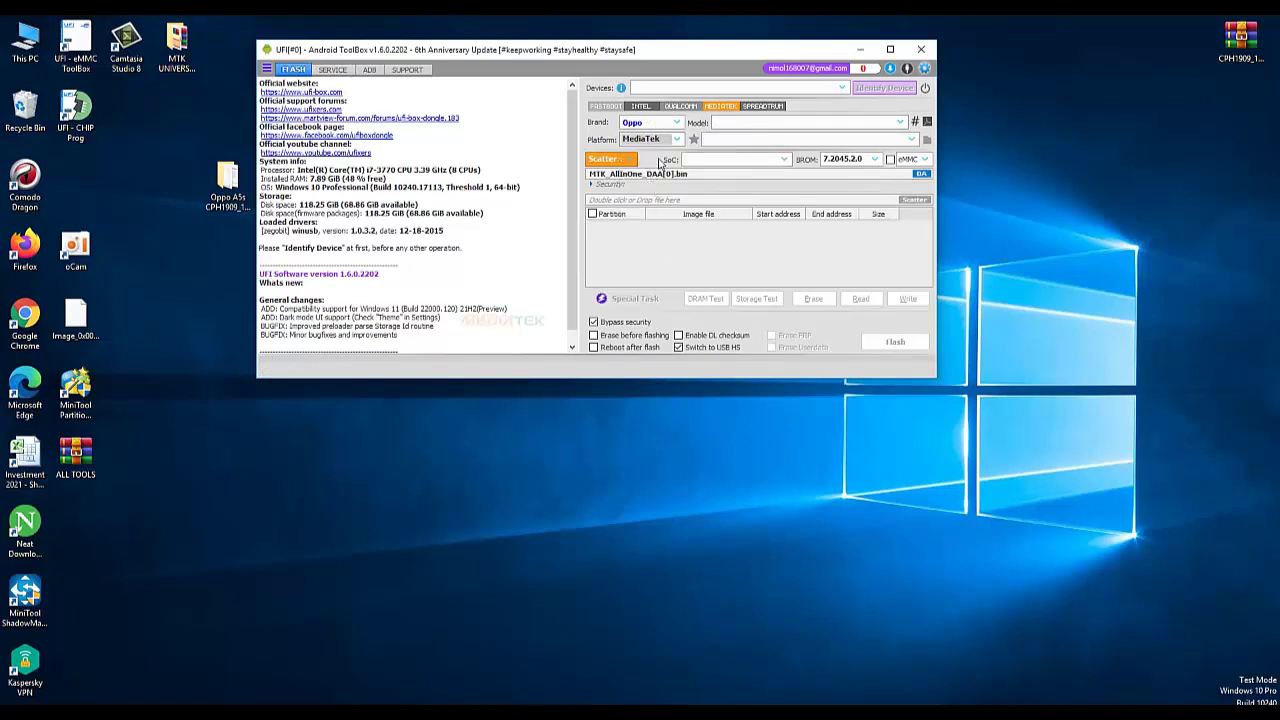
{"action": "left_click", "coordinate": [652, 122]}
{"action": "left_click", "coordinate": [659, 227]}
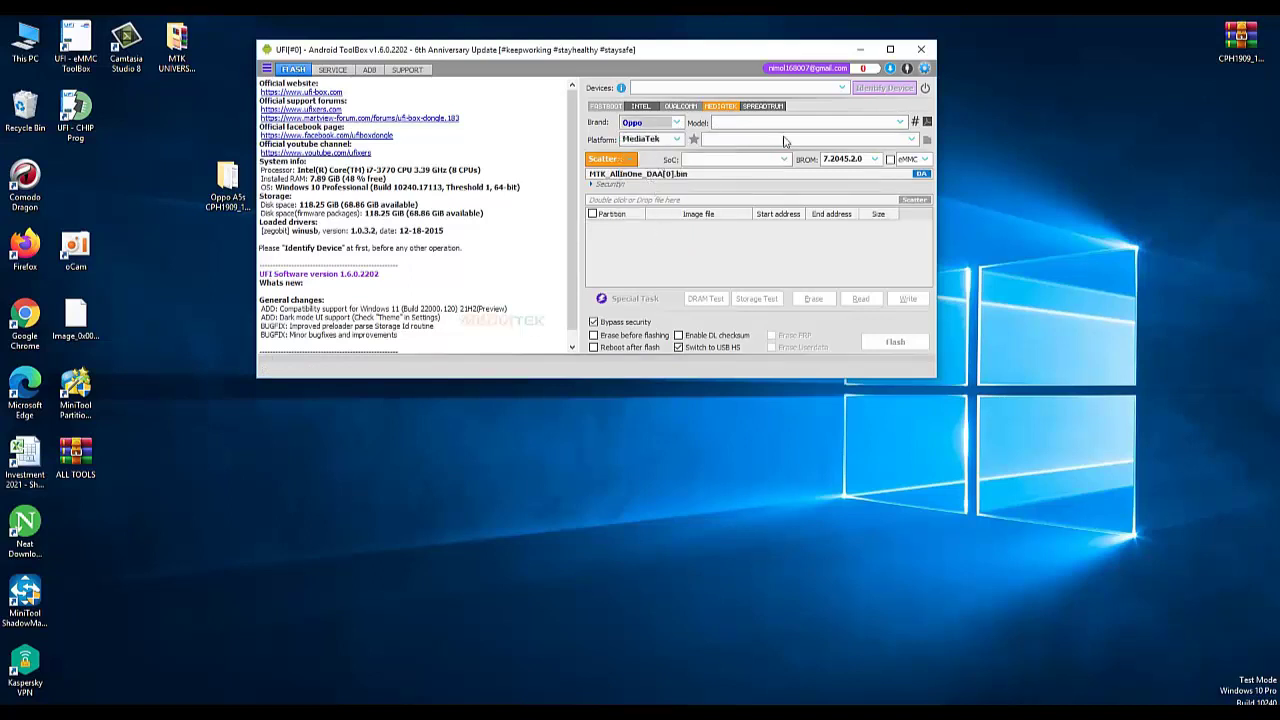
Reset the application settings to their defaults and close the settings.
{"action": "left_click", "coordinate": [925, 69]}
{"action": "left_click", "coordinate": [948, 86]}
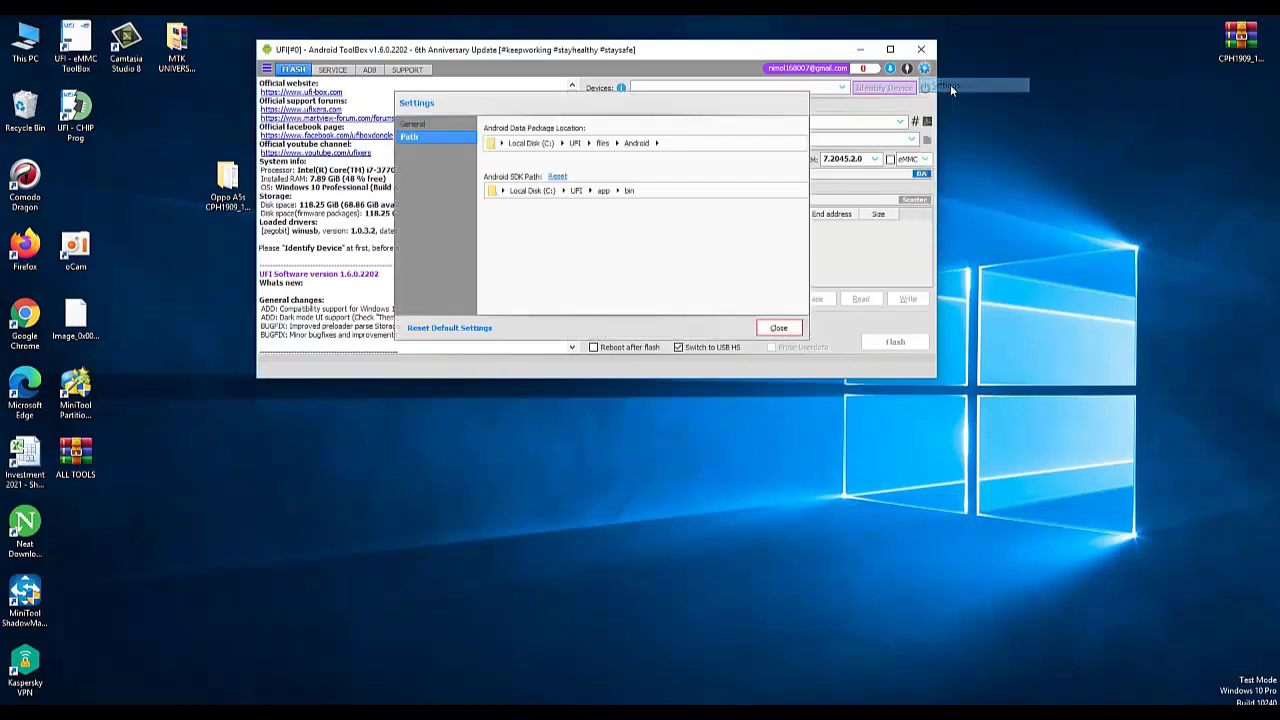
{"action": "left_click", "coordinate": [452, 328]}
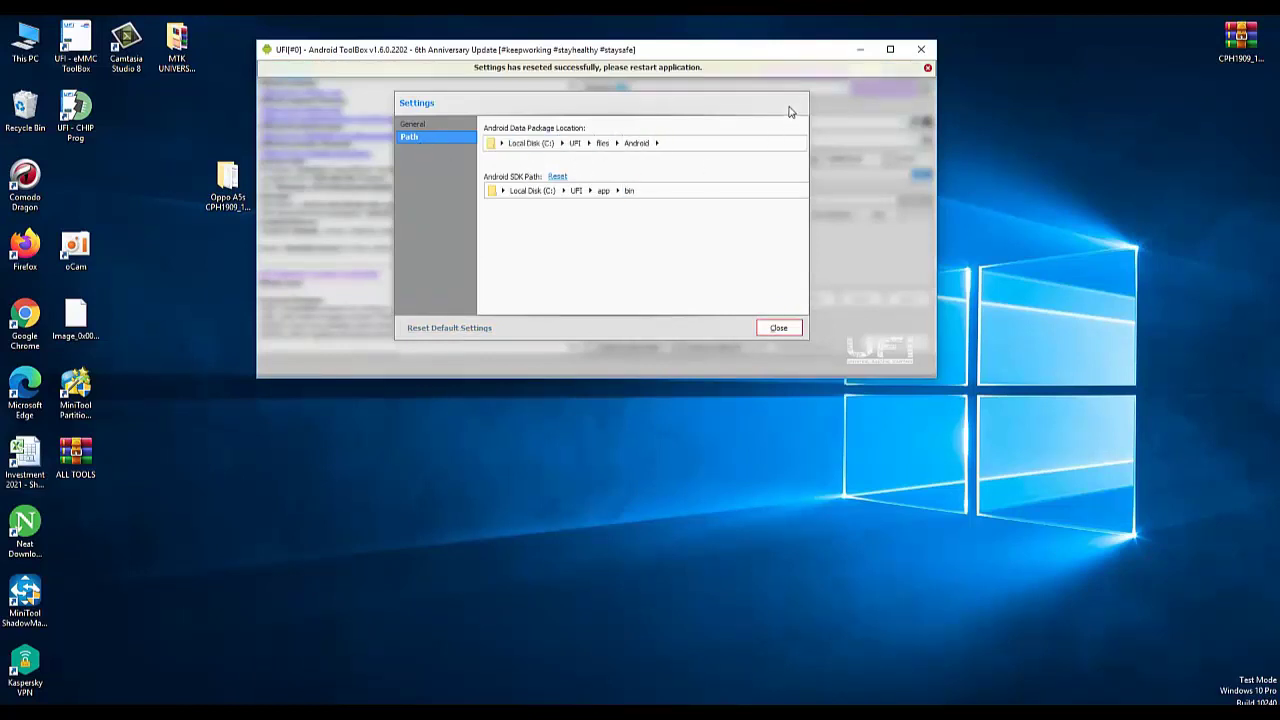
{"action": "left_click", "coordinate": [778, 328]}
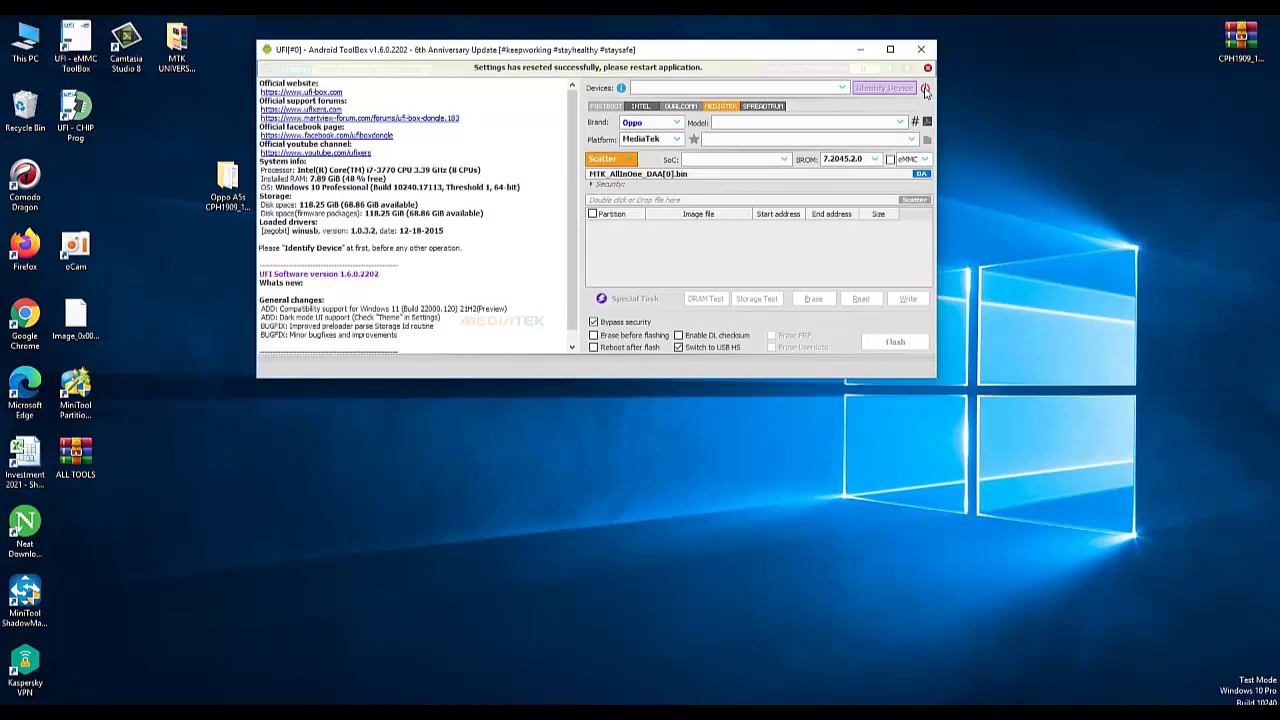
Refresh the list of connected devices.
{"action": "left_click", "coordinate": [925, 89]}
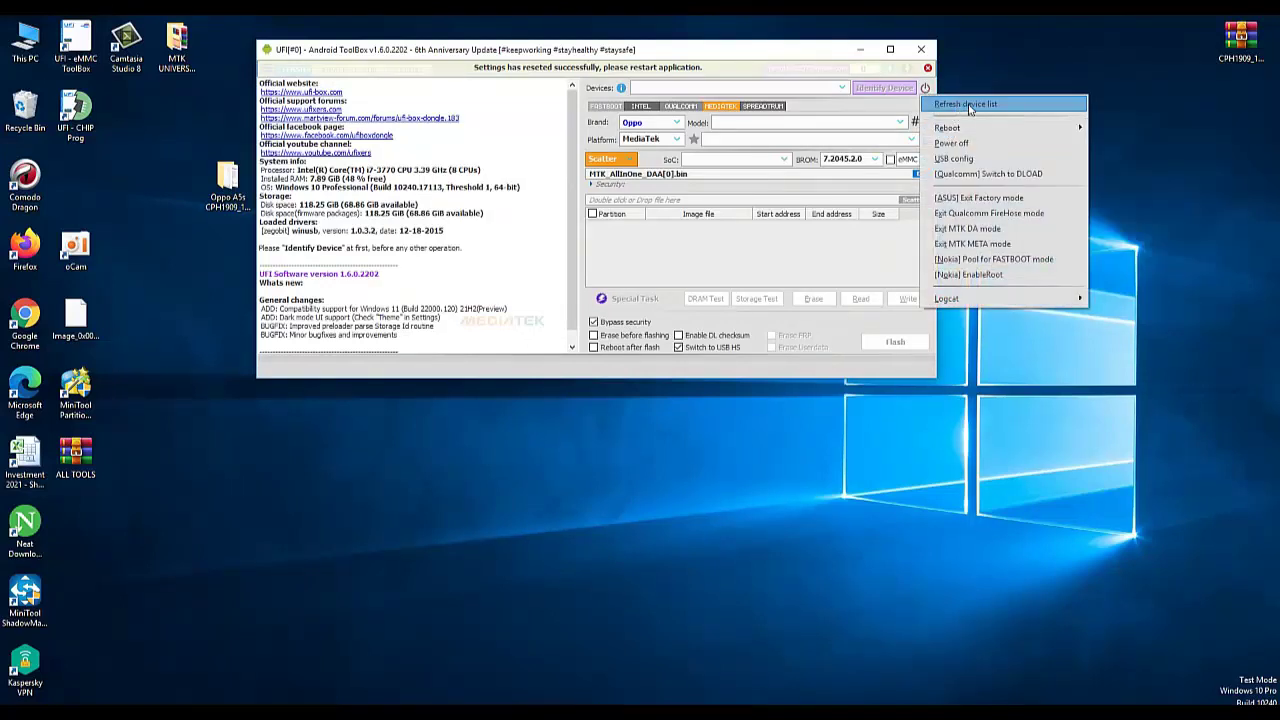
{"action": "left_click", "coordinate": [968, 106]}
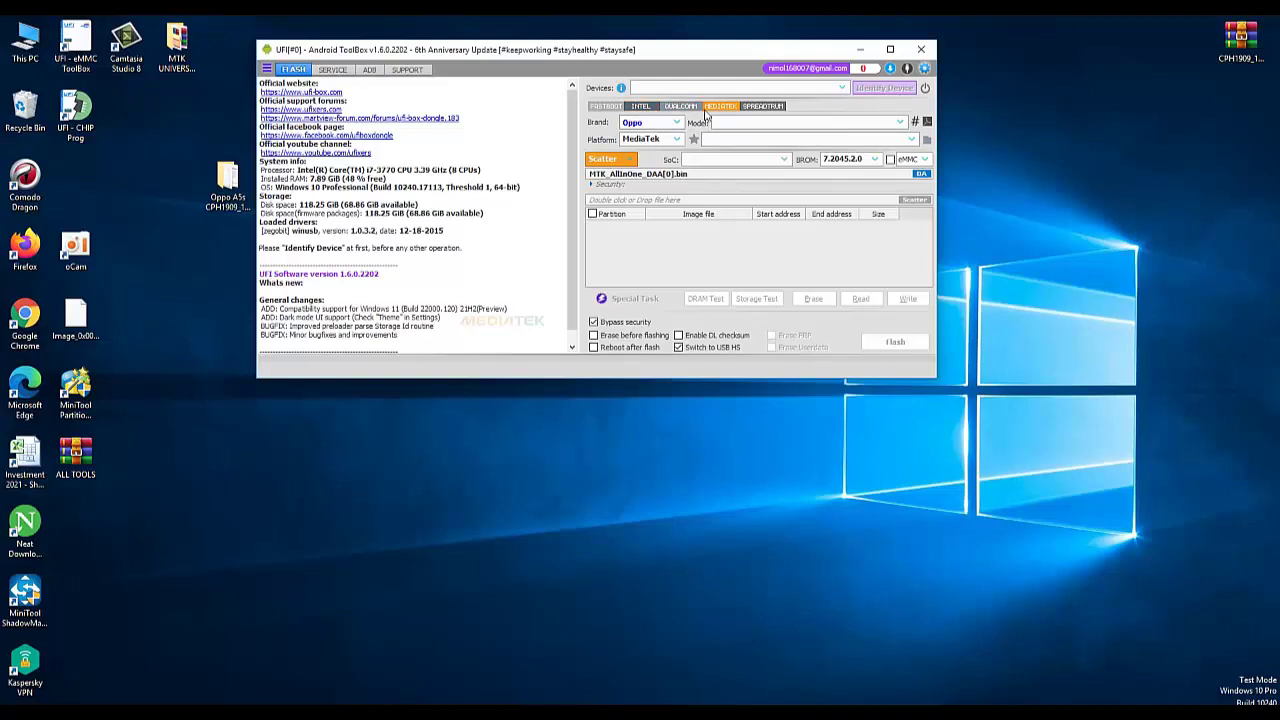
{"action": "left_click", "coordinate": [925, 88]}
{"action": "left_click", "coordinate": [950, 108]}
{"action": "left_click", "coordinate": [677, 123]}
Examine the General options in the application settings, then close them.
{"action": "left_click", "coordinate": [925, 69]}
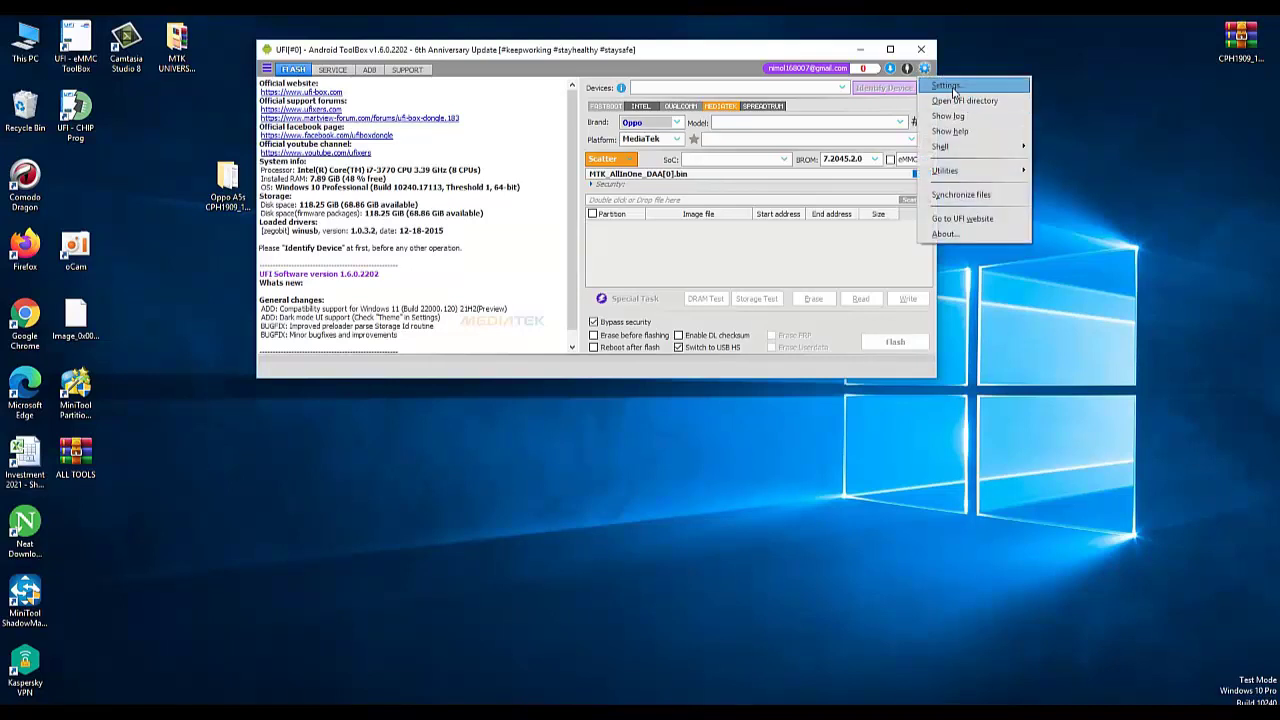
{"action": "left_click", "coordinate": [955, 87]}
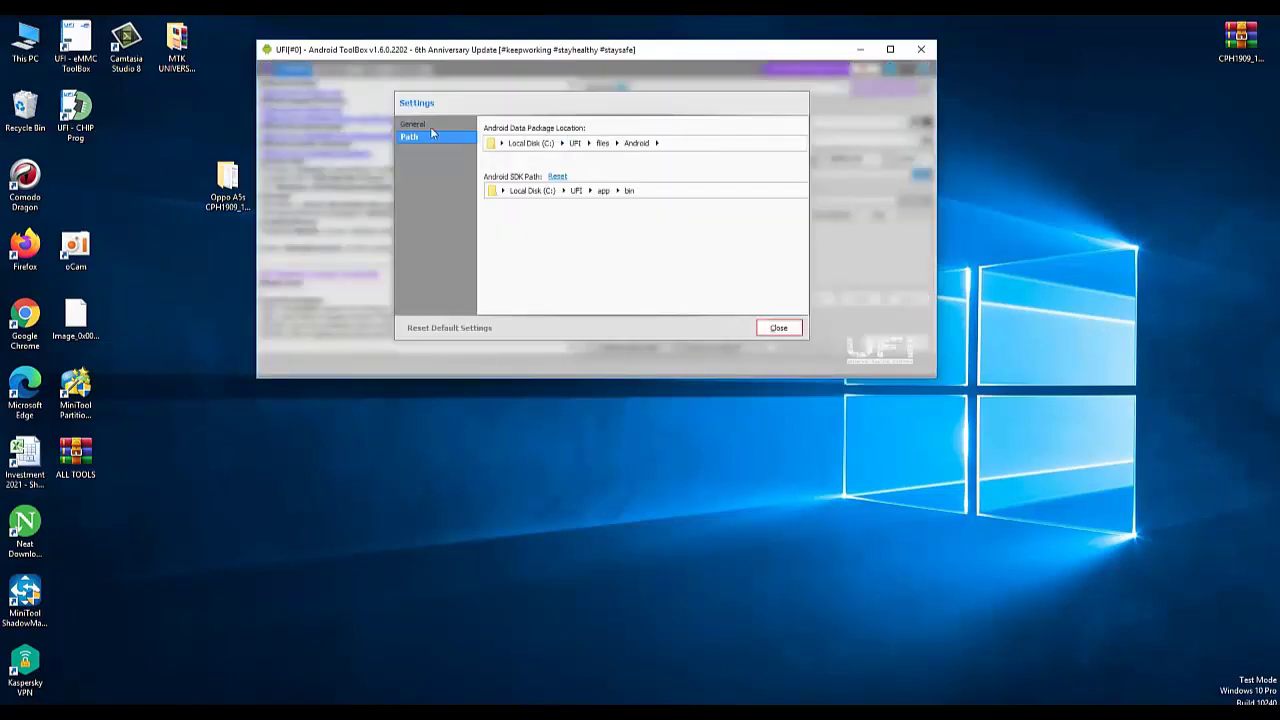
{"action": "left_click", "coordinate": [413, 125]}
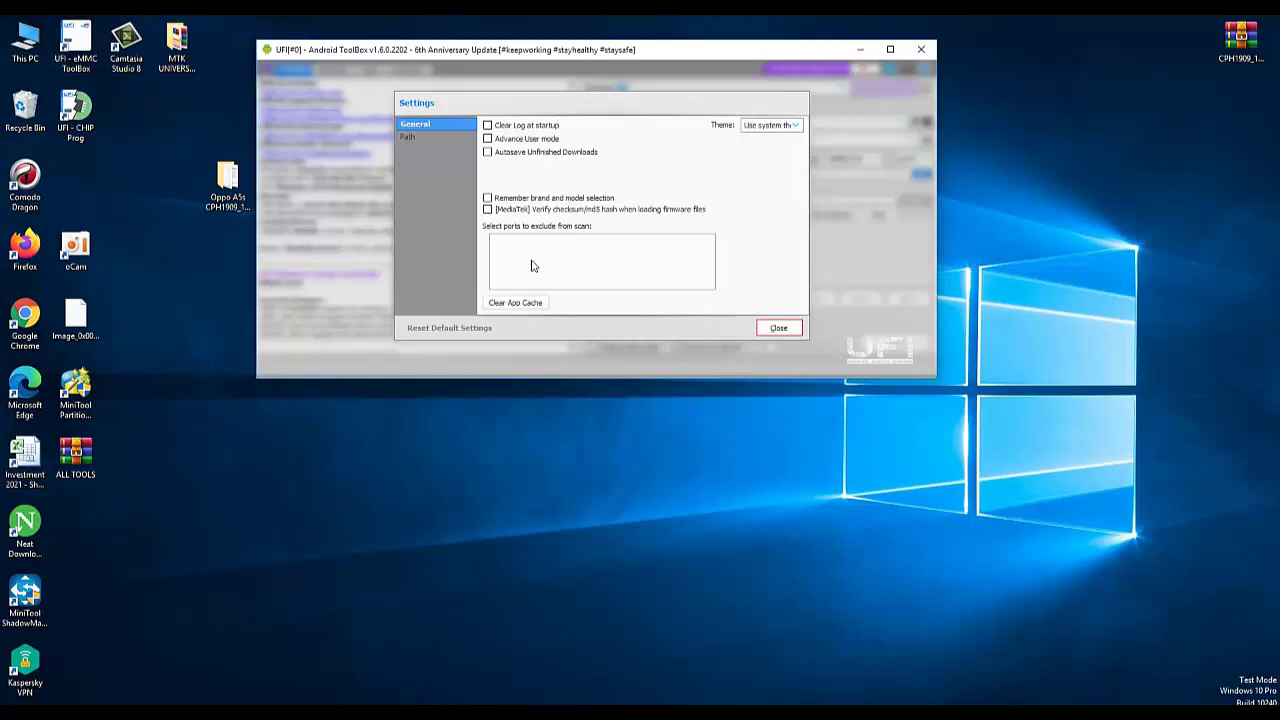
{"action": "left_click", "coordinate": [779, 330]}
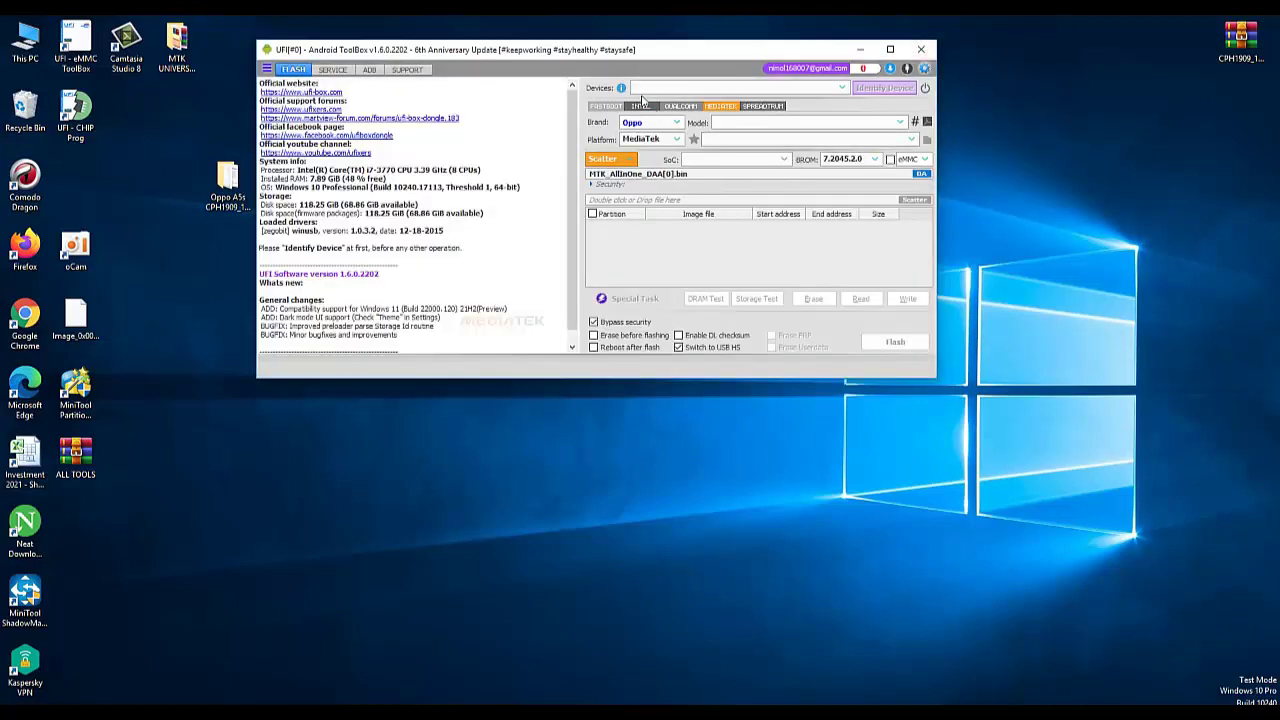
Choose Oppo again as the phone brand.
{"action": "left_click", "coordinate": [676, 122]}
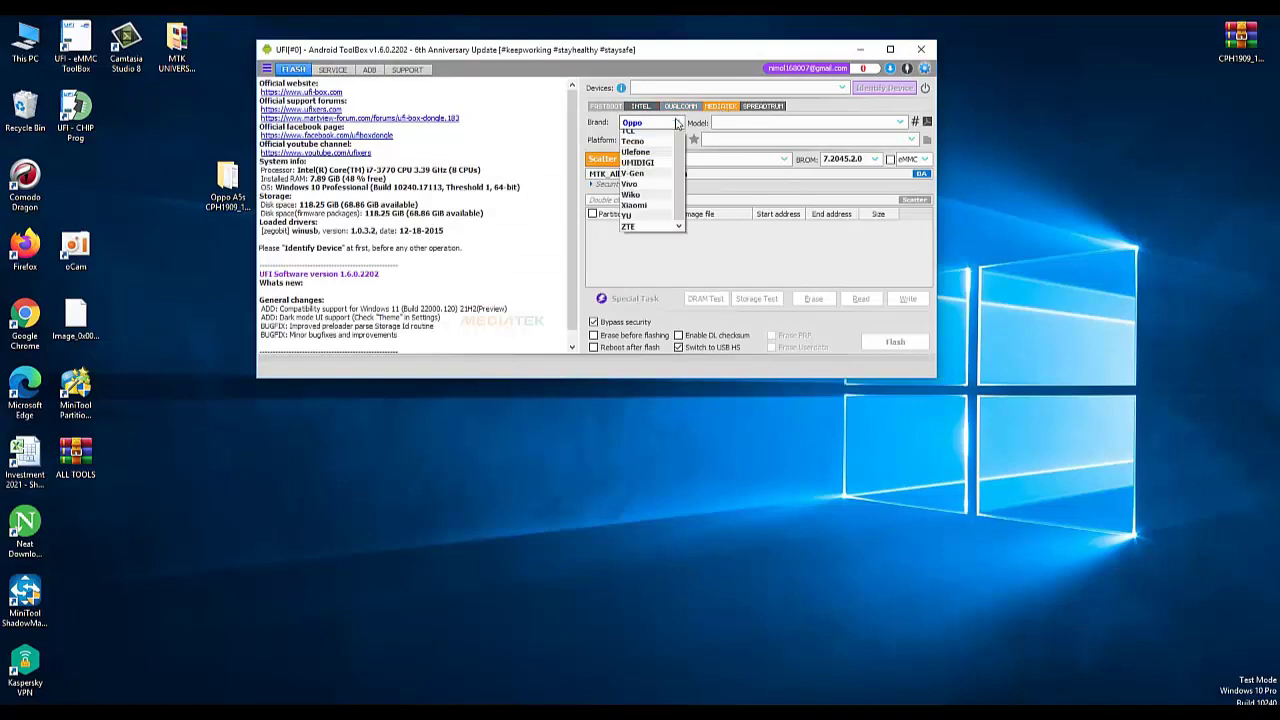
{"action": "left_click", "coordinate": [745, 260]}
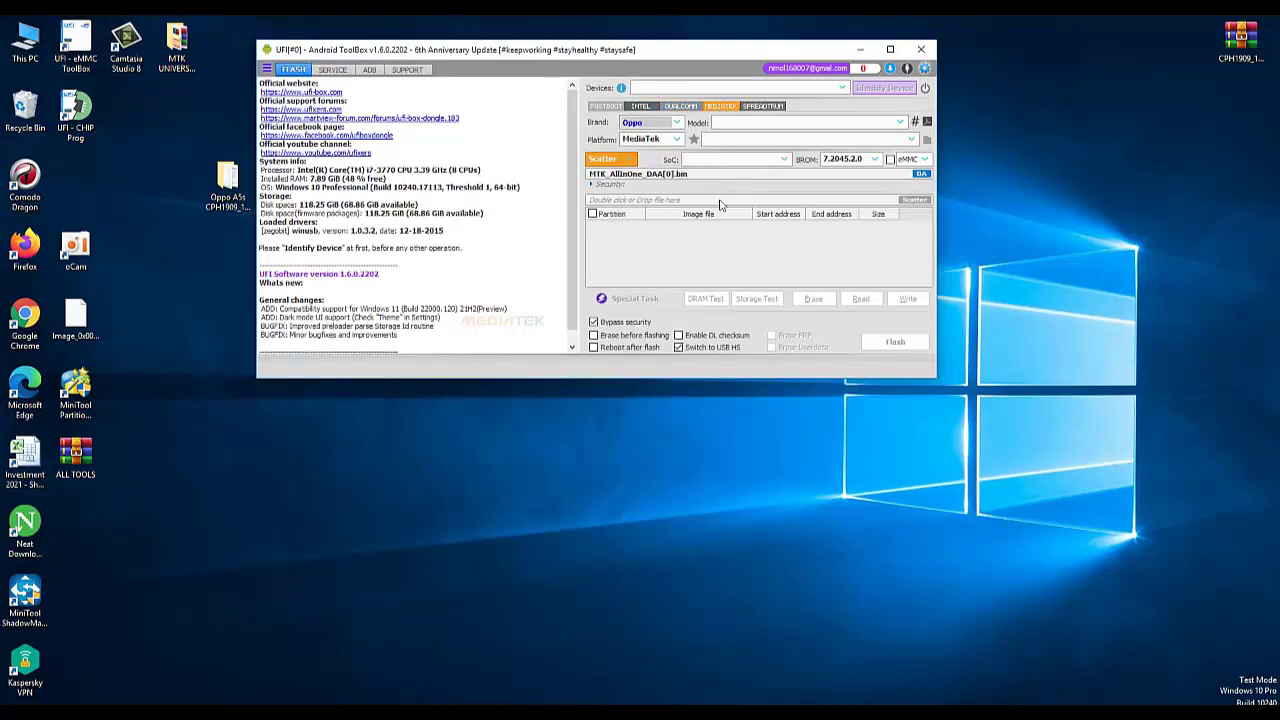
{"action": "left_click", "coordinate": [677, 122]}
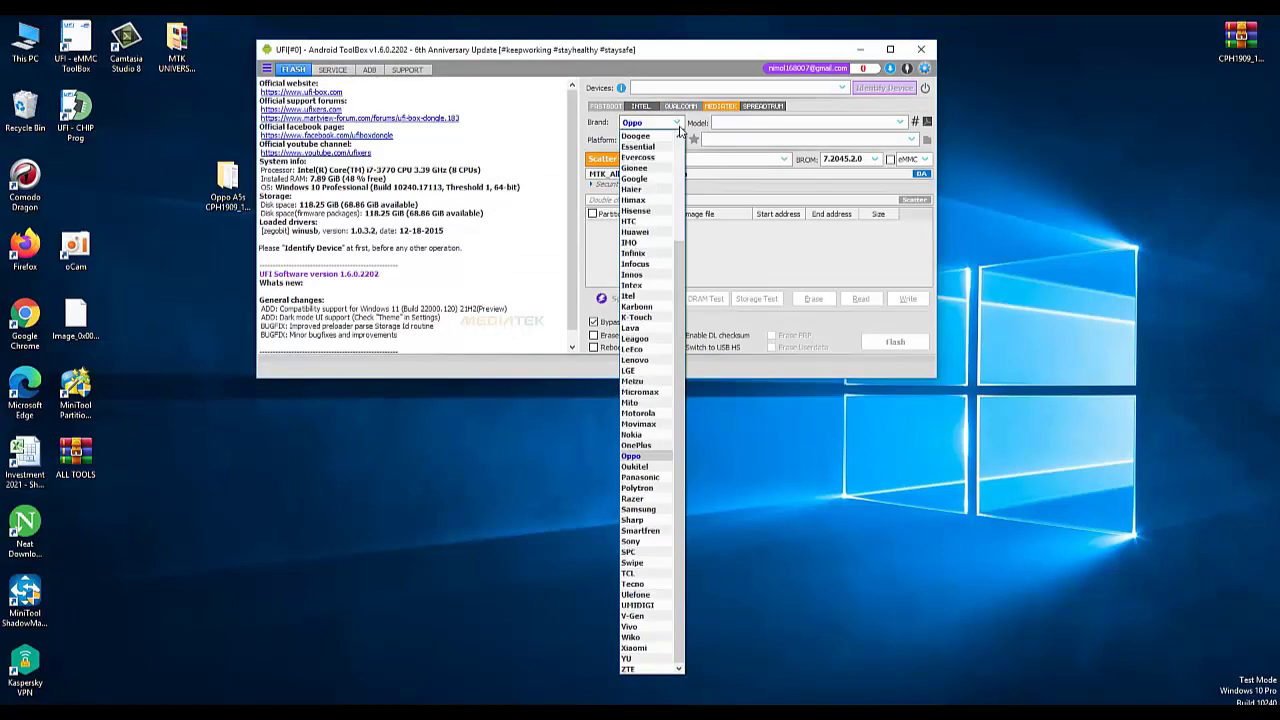
{"action": "left_click", "coordinate": [631, 456]}
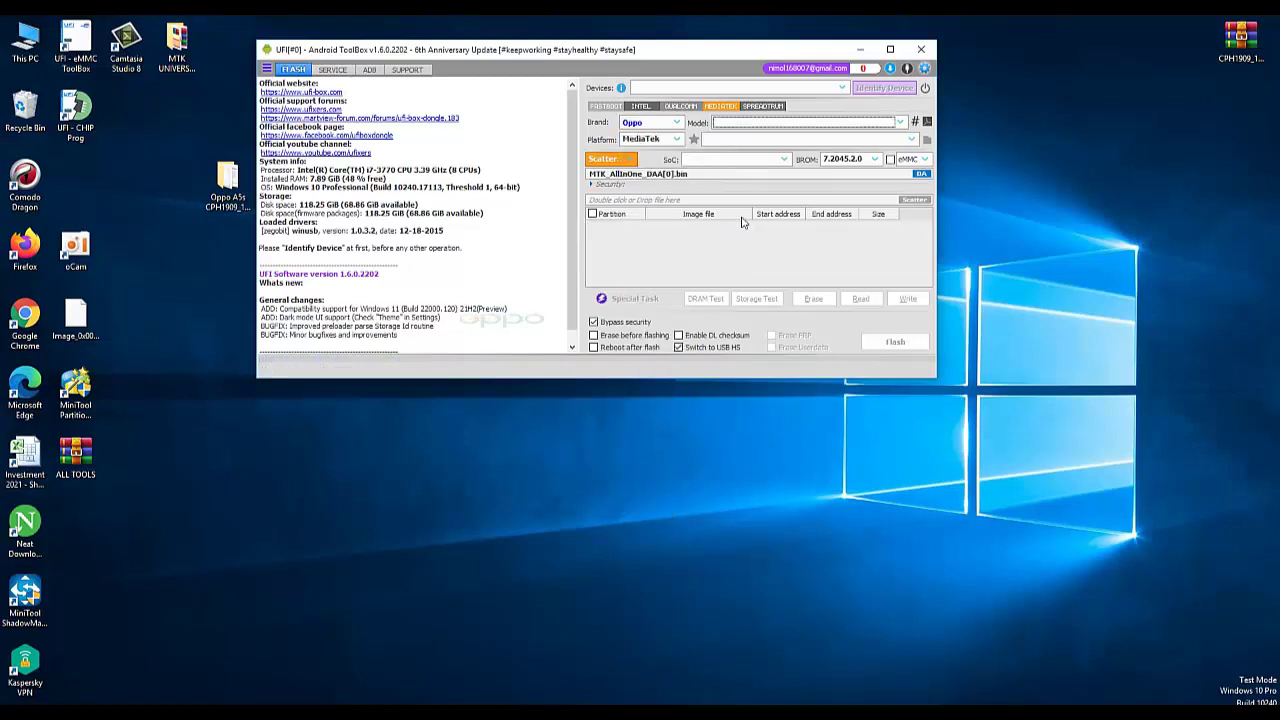
Choose A5S as the phone model and check the firmware packages offered for it.
{"action": "left_click", "coordinate": [902, 122]}
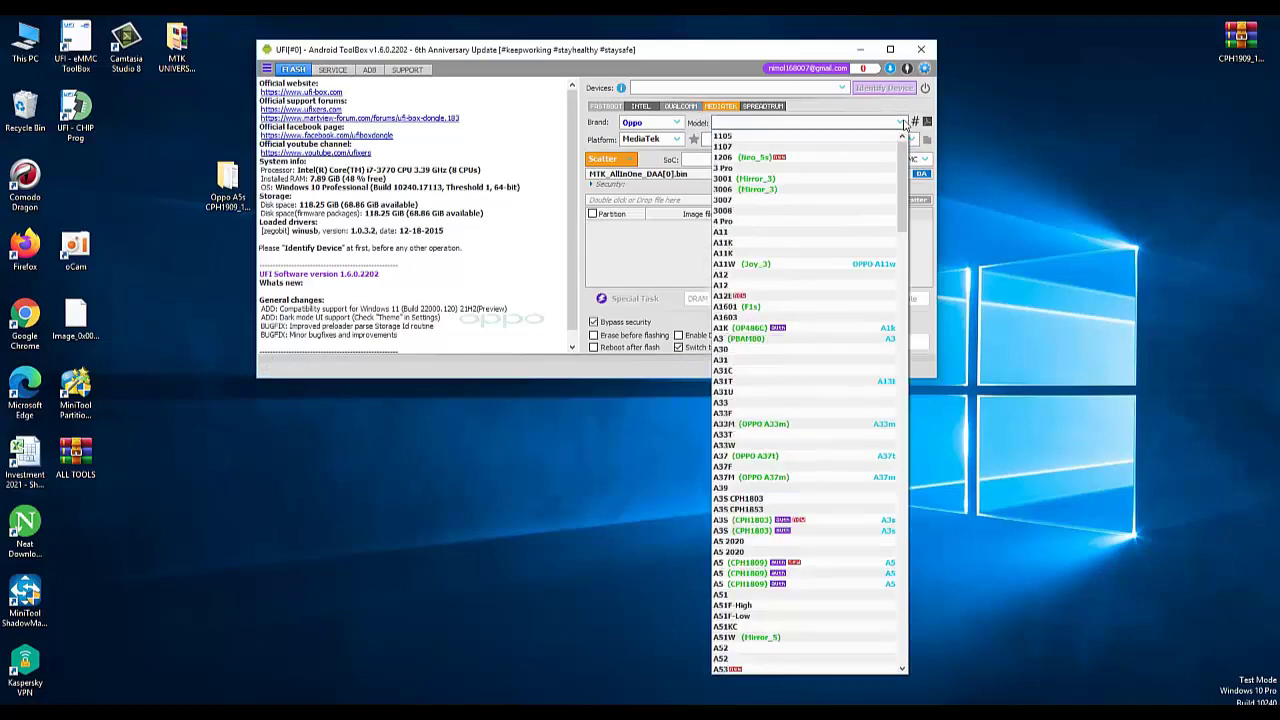
{"action": "scroll", "coordinate": [812, 174], "scroll_direction": "down", "scroll_amount": 10}
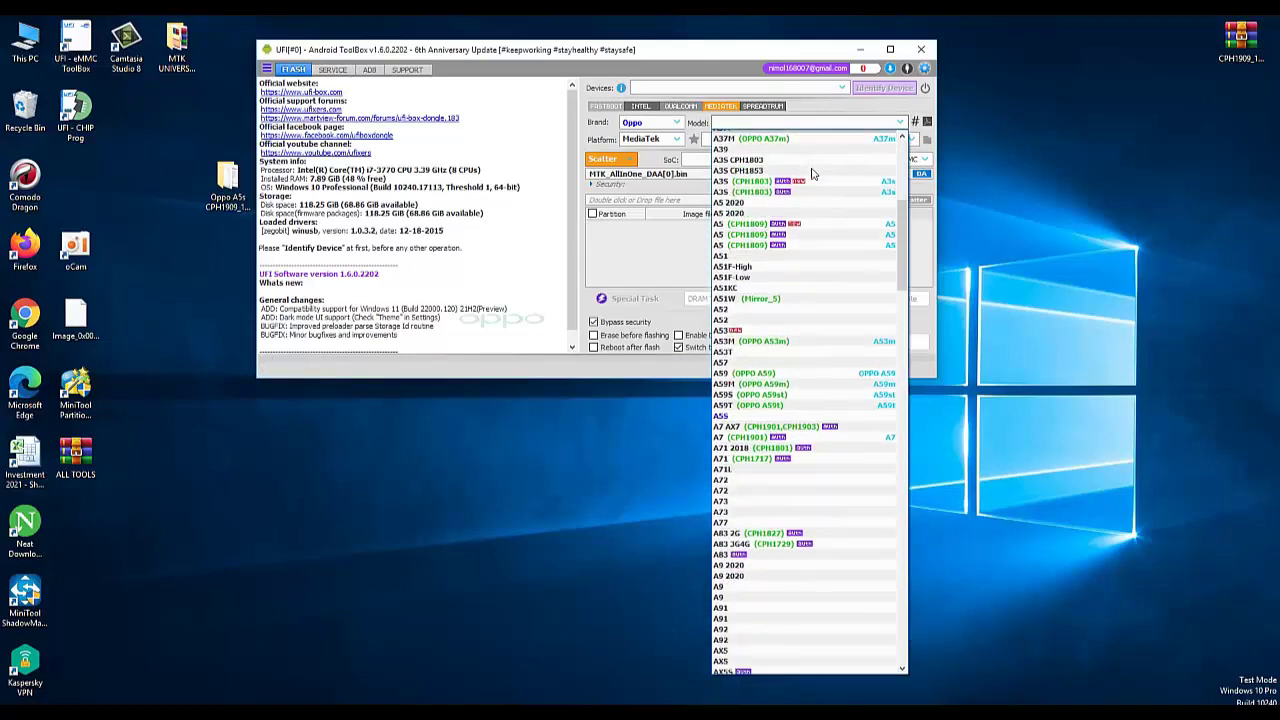
{"action": "scroll", "coordinate": [812, 174], "scroll_direction": "down", "scroll_amount": 7}
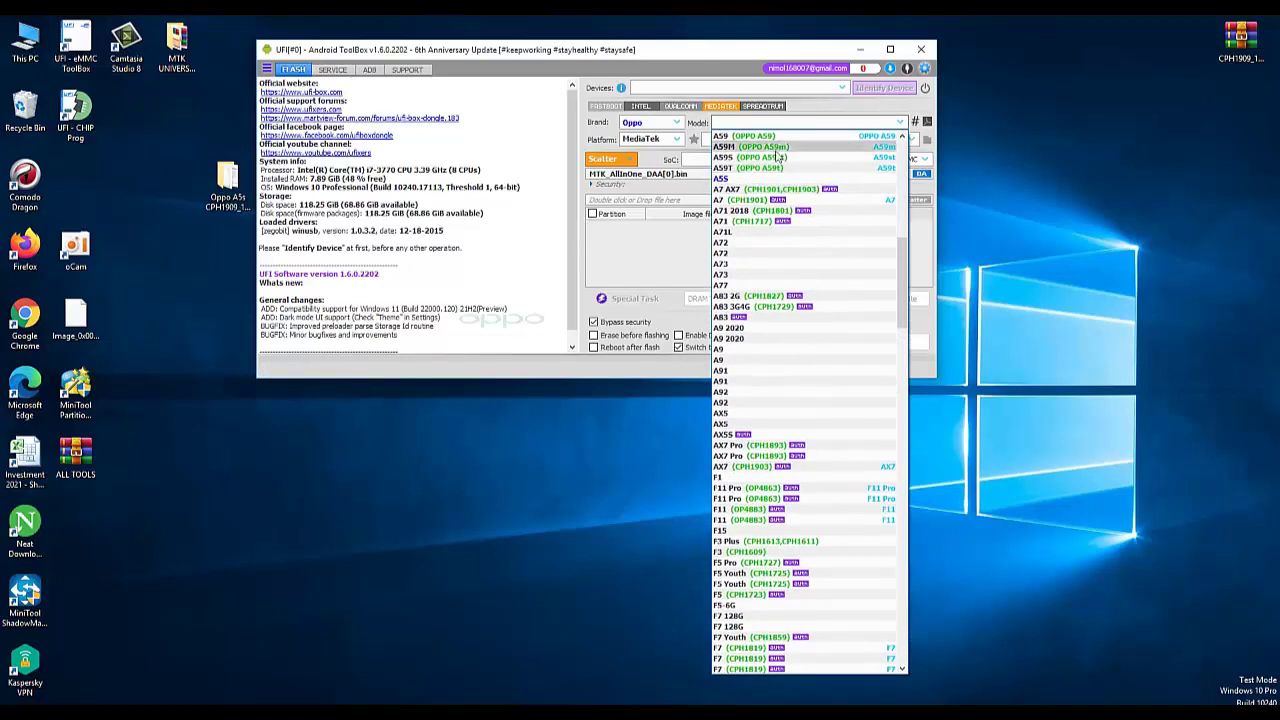
{"action": "left_click", "coordinate": [739, 179]}
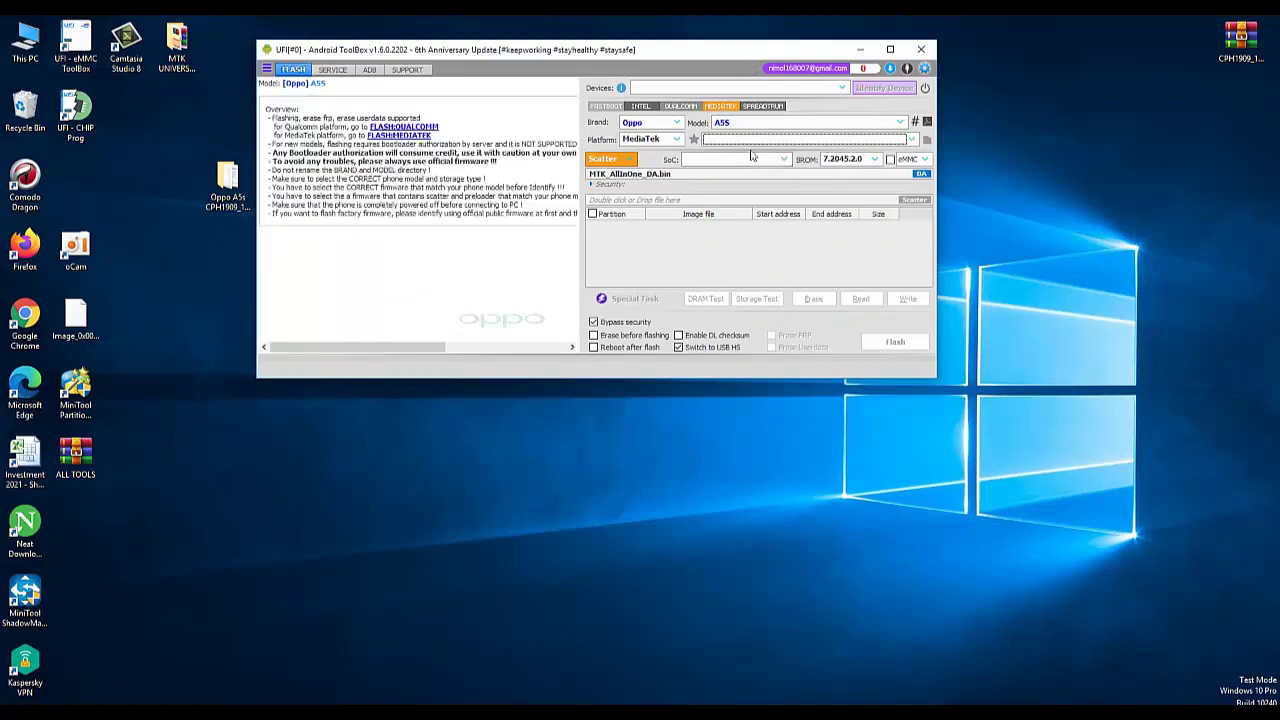
{"action": "left_click", "coordinate": [911, 140]}
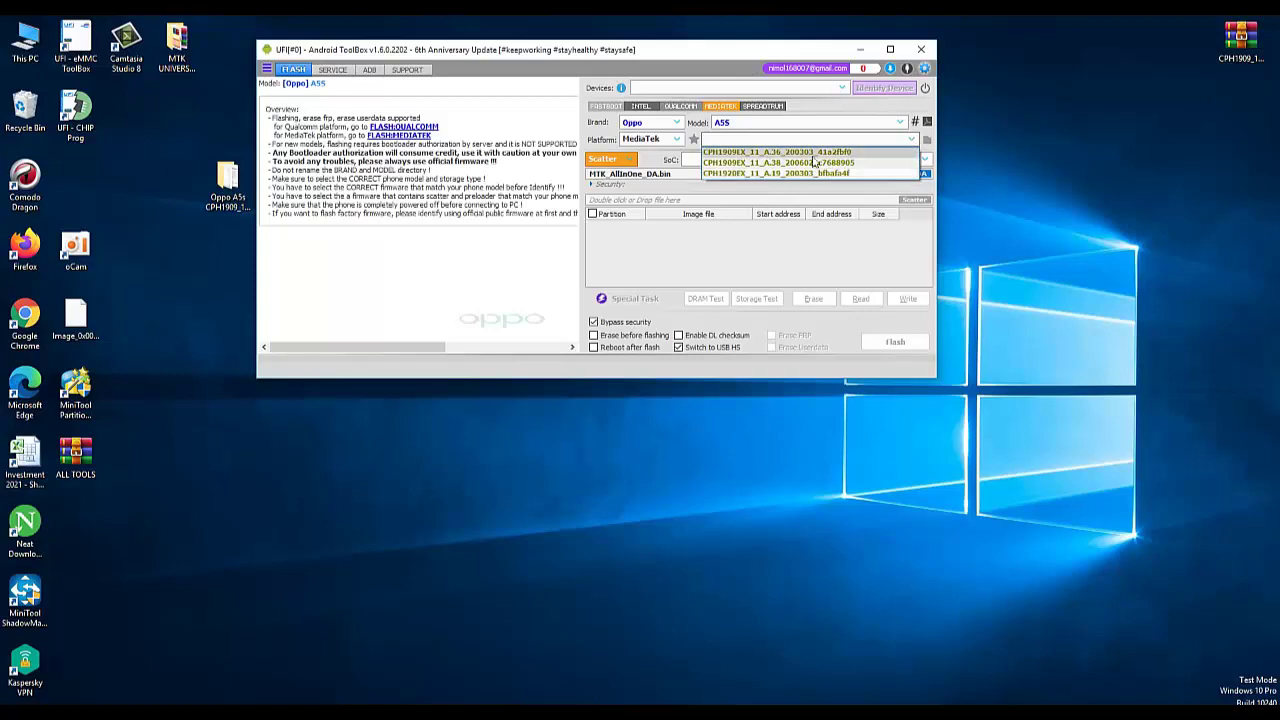
{"action": "left_click", "coordinate": [1000, 140]}
Open the install folder of the UFI - Android ToolBox desktop shortcut in File Explorer, moving the windows and shortcut for room.
{"action": "left_click_drag", "start_coordinate": [767, 58], "coordinate": [912, 62]}
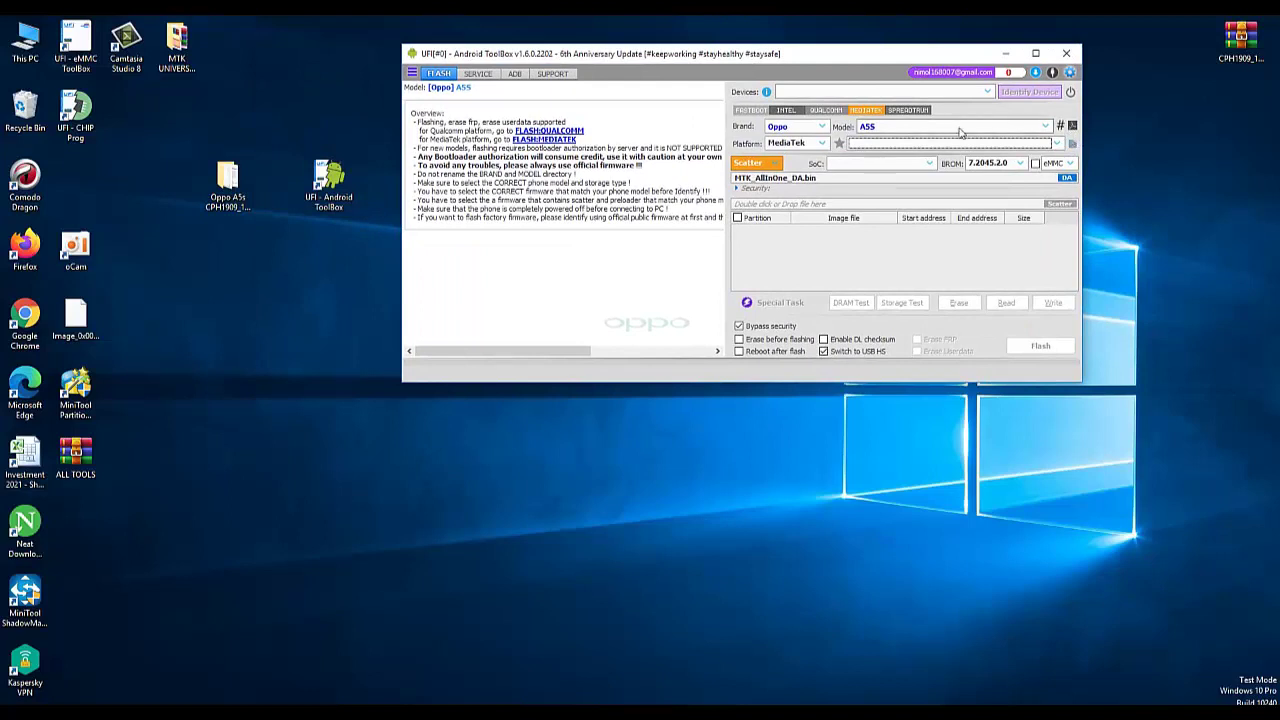
{"action": "left_click_drag", "start_coordinate": [330, 185], "coordinate": [288, 135]}
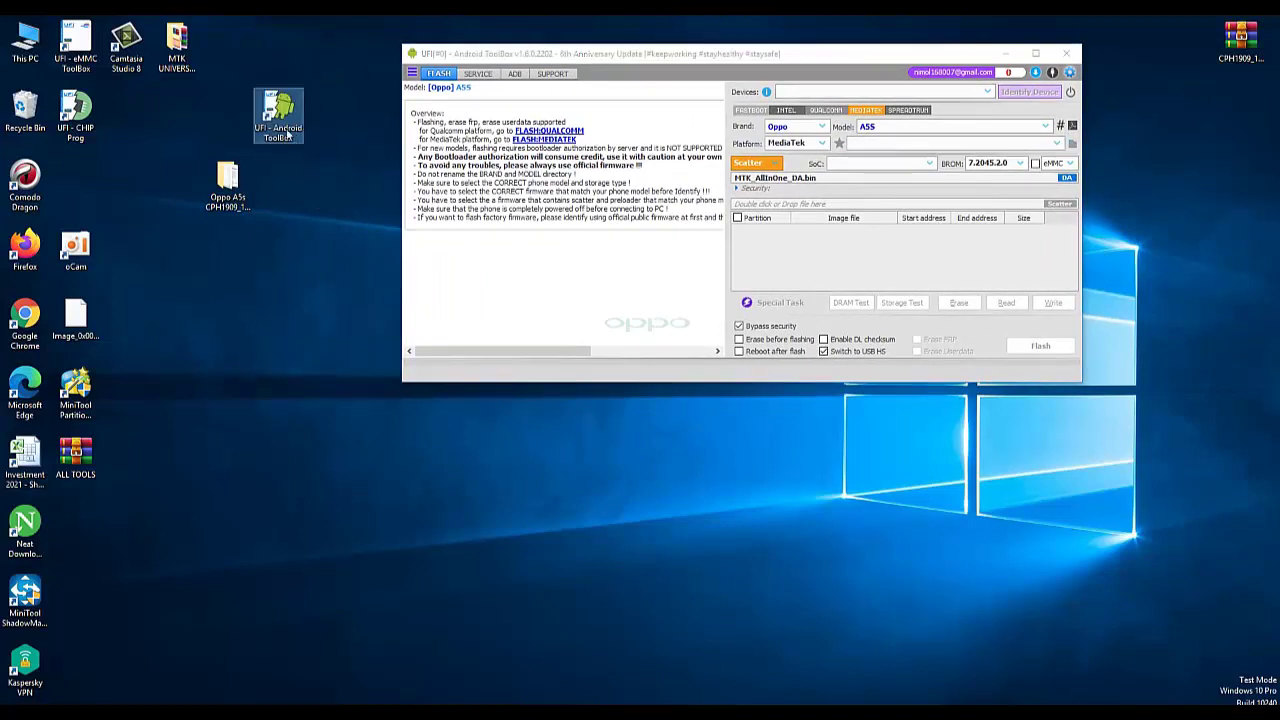
{"action": "right_click", "coordinate": [287, 135]}
{"action": "left_click", "coordinate": [347, 146]}
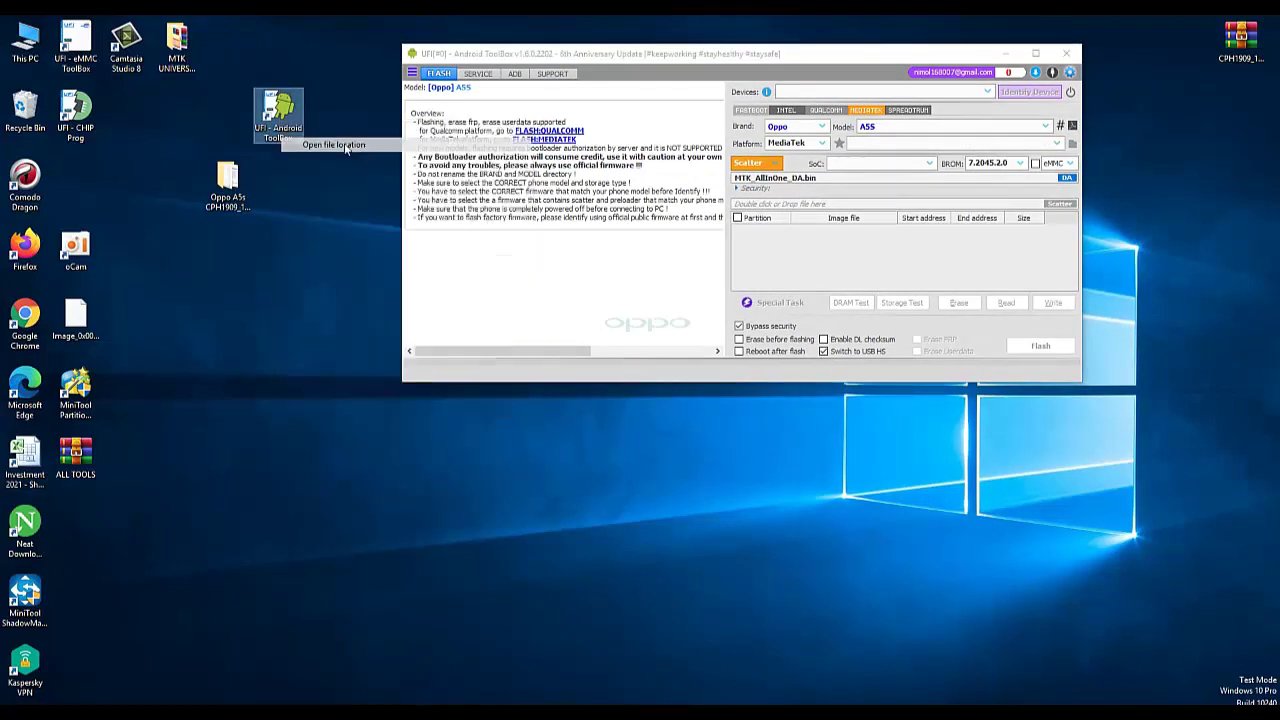
{"action": "left_click_drag", "start_coordinate": [461, 158], "coordinate": [598, 96]}
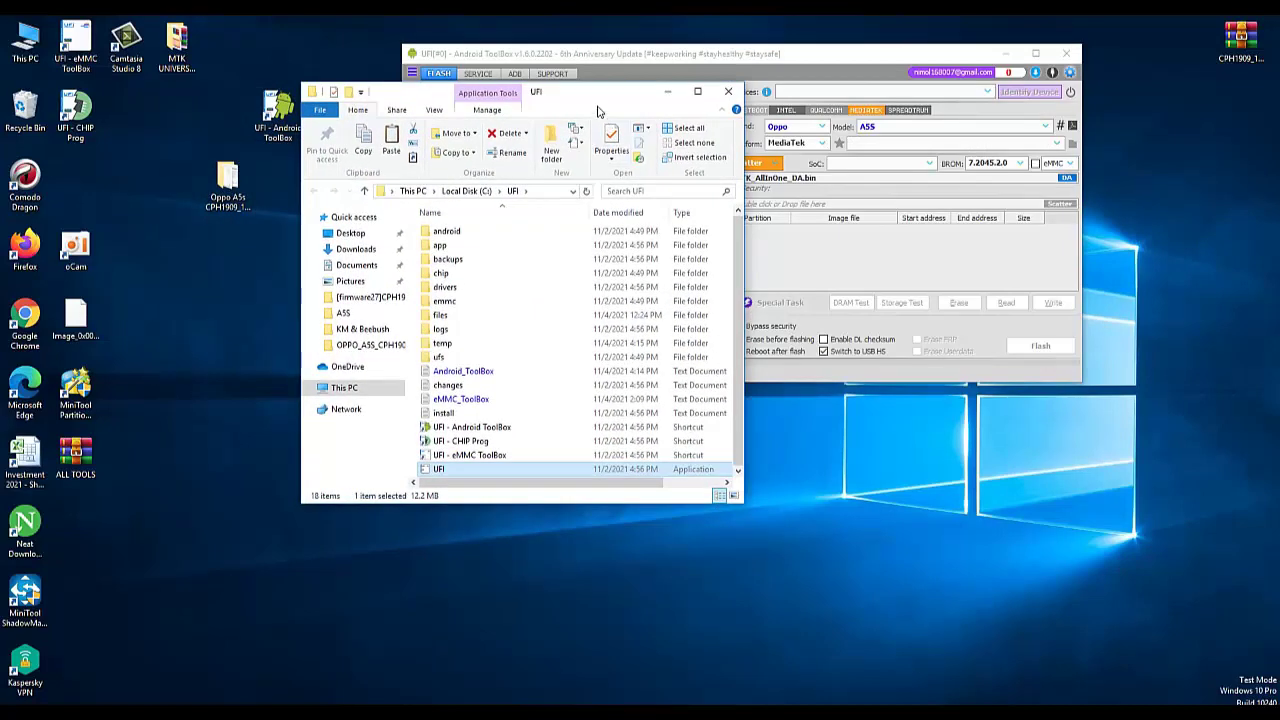
Open the A5S firmware folder under files > Android > Oppo in the UFI directory.
{"action": "double_click", "coordinate": [444, 316]}
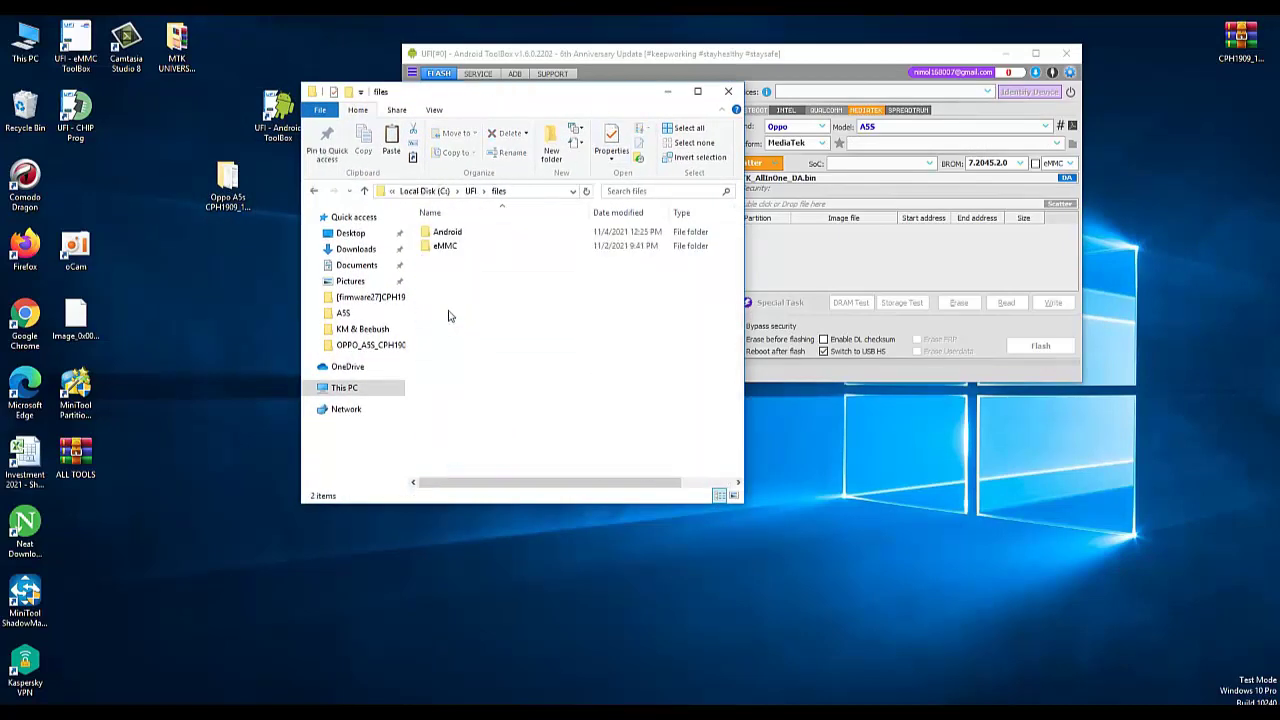
{"action": "double_click", "coordinate": [447, 231]}
{"action": "double_click", "coordinate": [443, 231]}
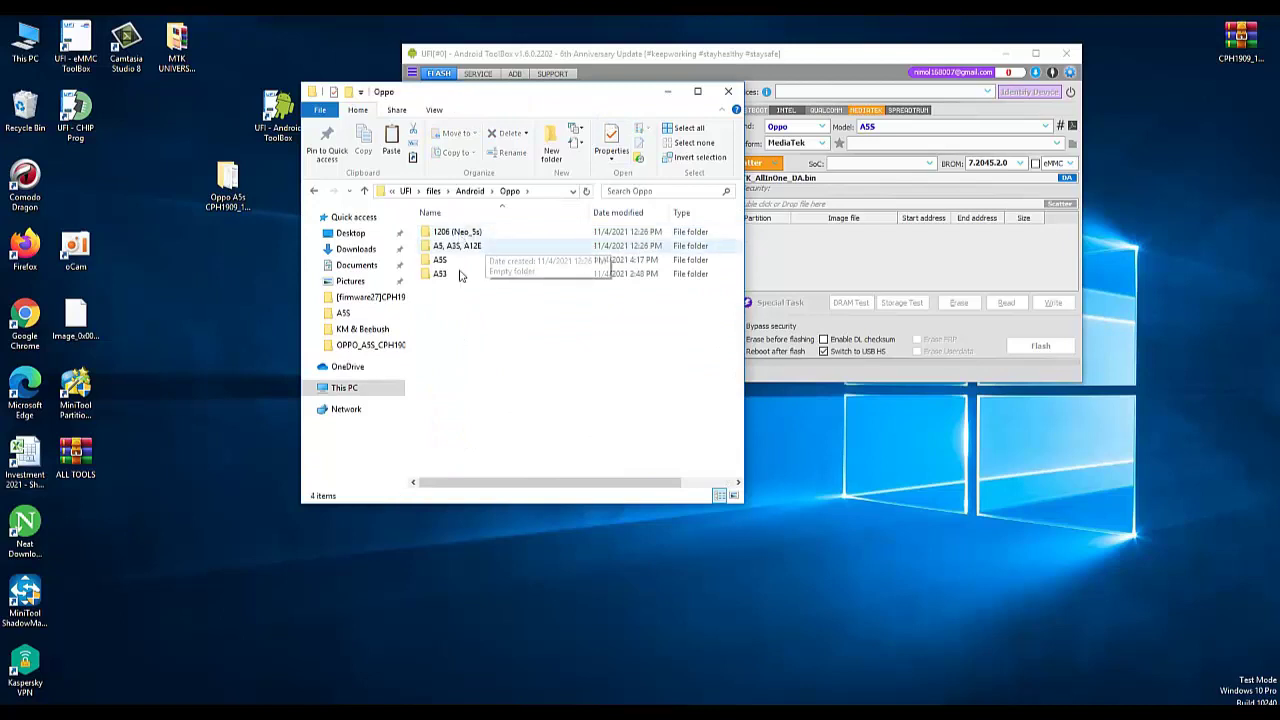
{"action": "left_click", "coordinate": [445, 260]}
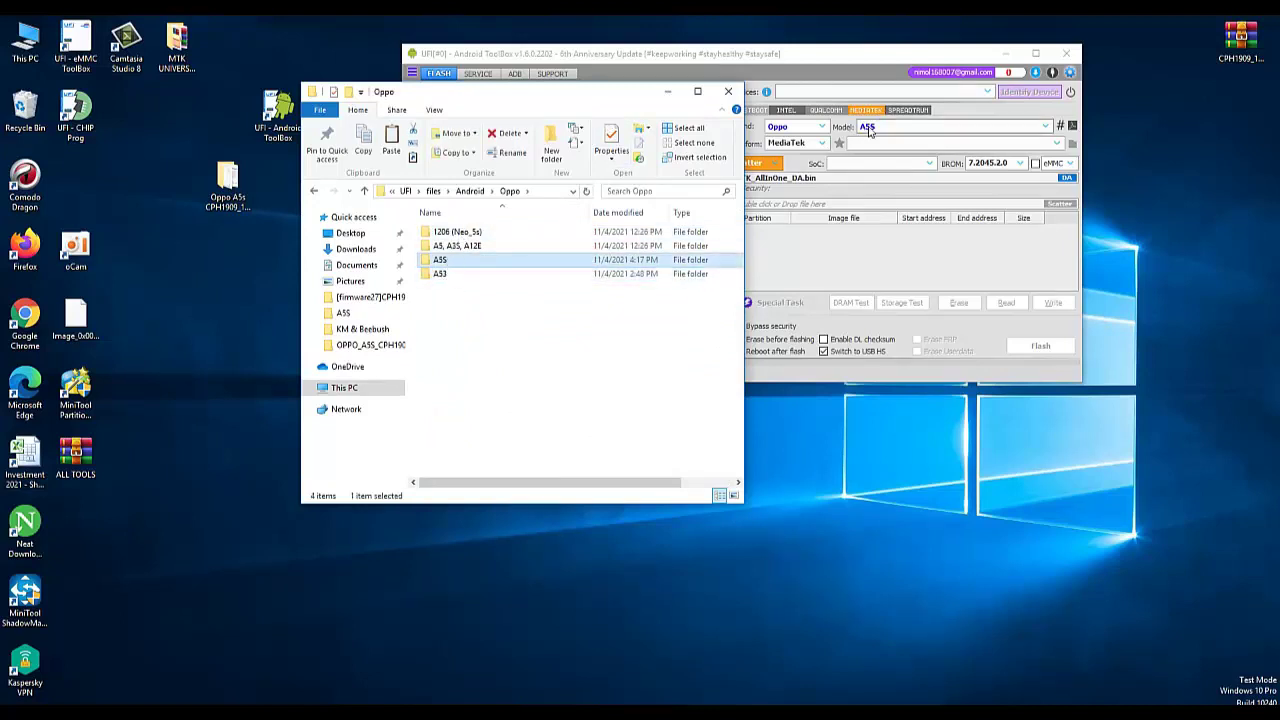
{"action": "double_click", "coordinate": [434, 264]}
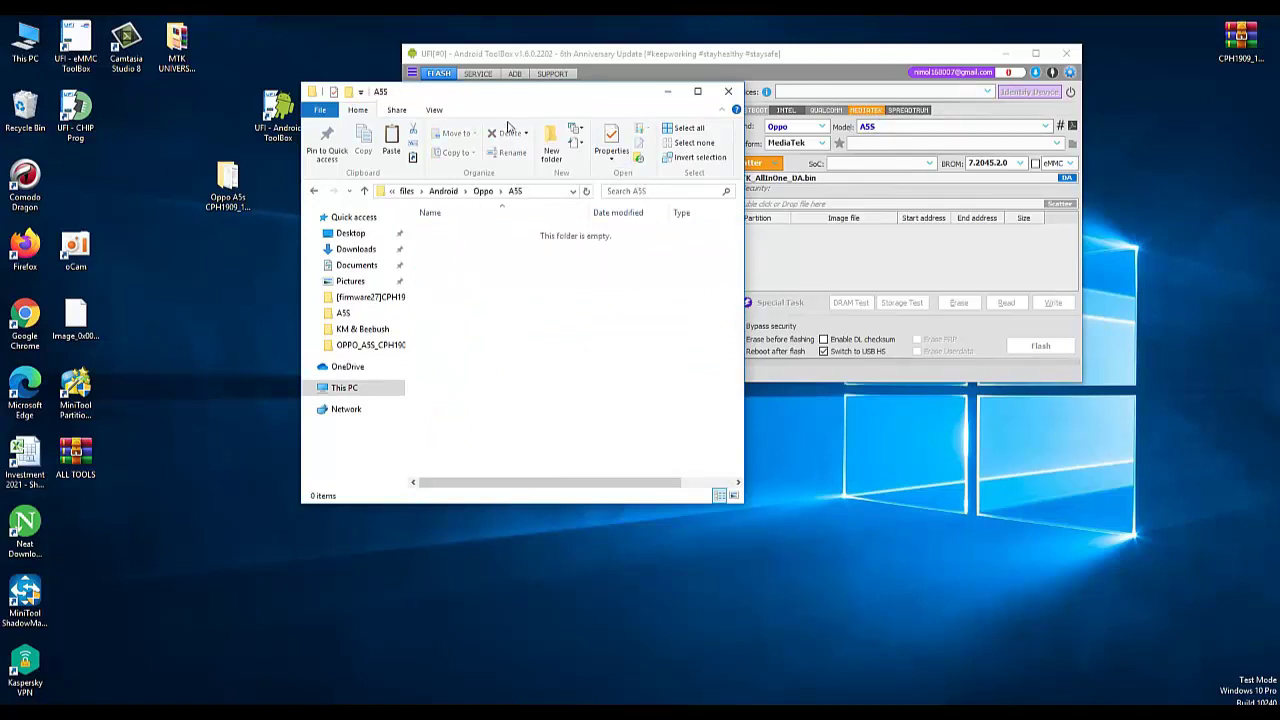
Copy the CPH1909_11_A.17_190316_34570289 OFP file and its two companion data files from the Oppo A5s desktop folder.
{"action": "left_click_drag", "start_coordinate": [228, 182], "coordinate": [185, 190]}
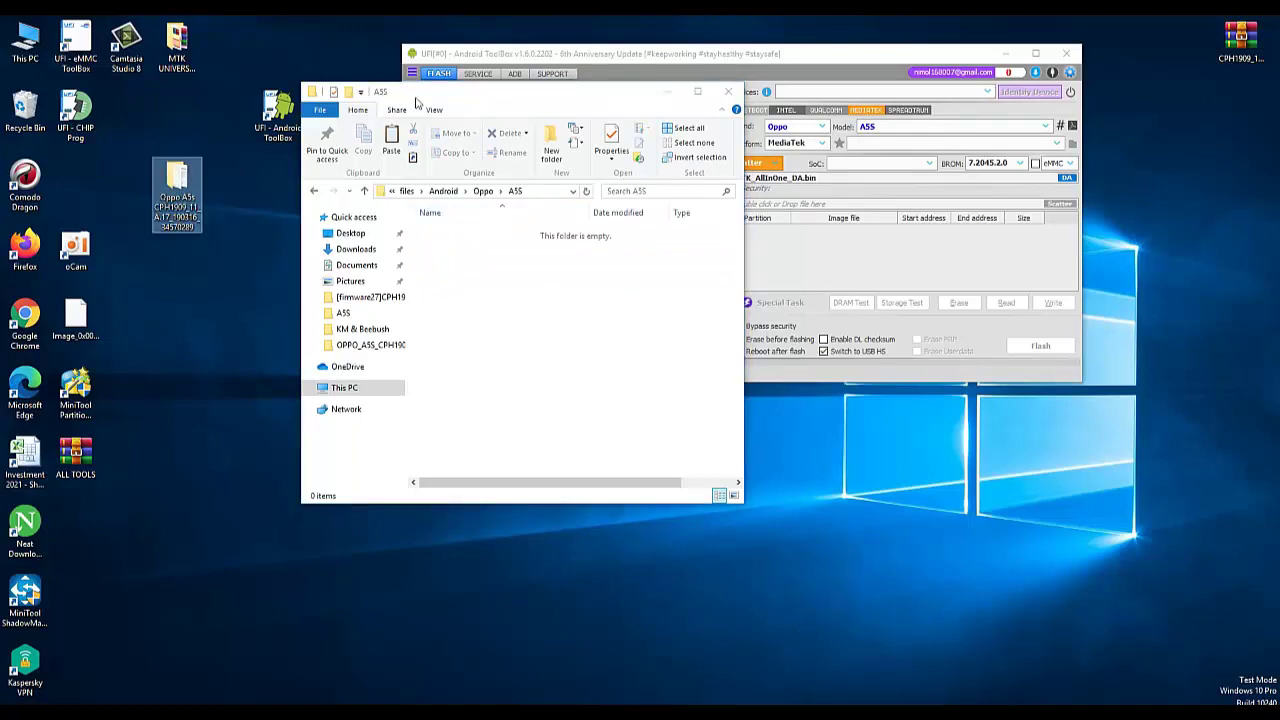
{"action": "left_click_drag", "start_coordinate": [416, 103], "coordinate": [184, 111]}
{"action": "double_click", "coordinate": [177, 185]}
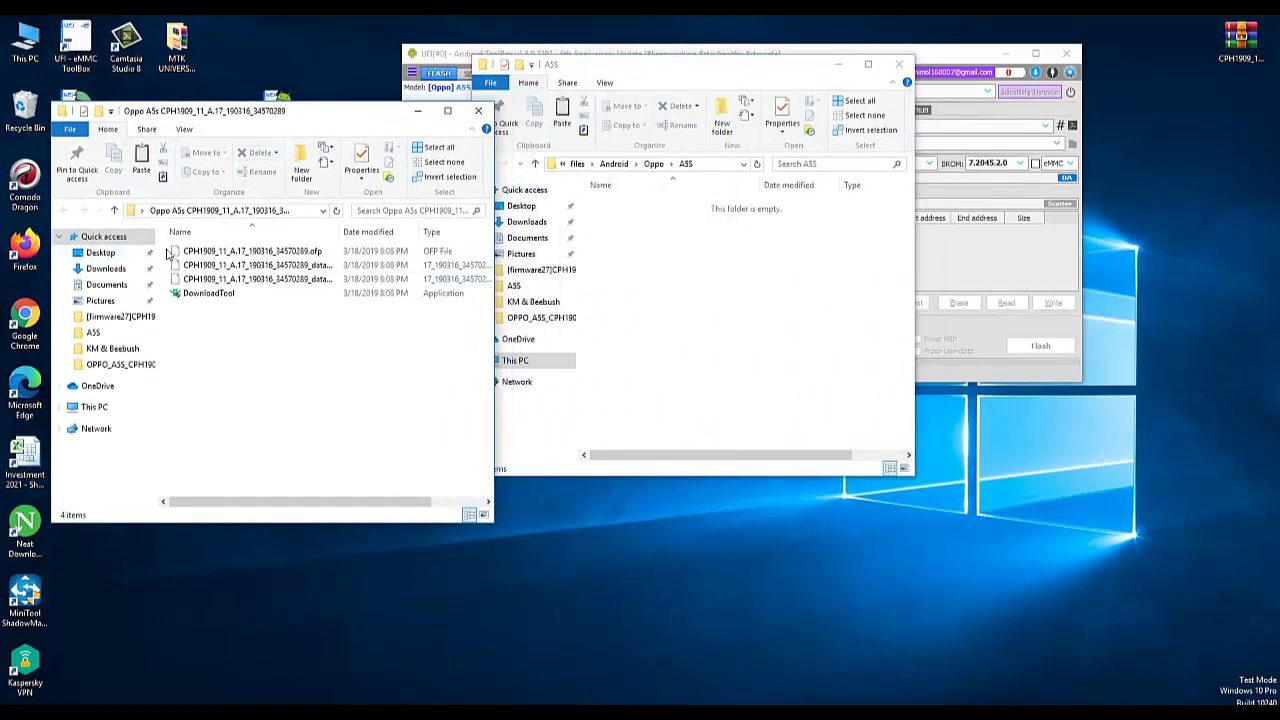
{"action": "left_click_drag", "start_coordinate": [167, 250], "coordinate": [218, 288]}
{"action": "right_click", "coordinate": [214, 255]}
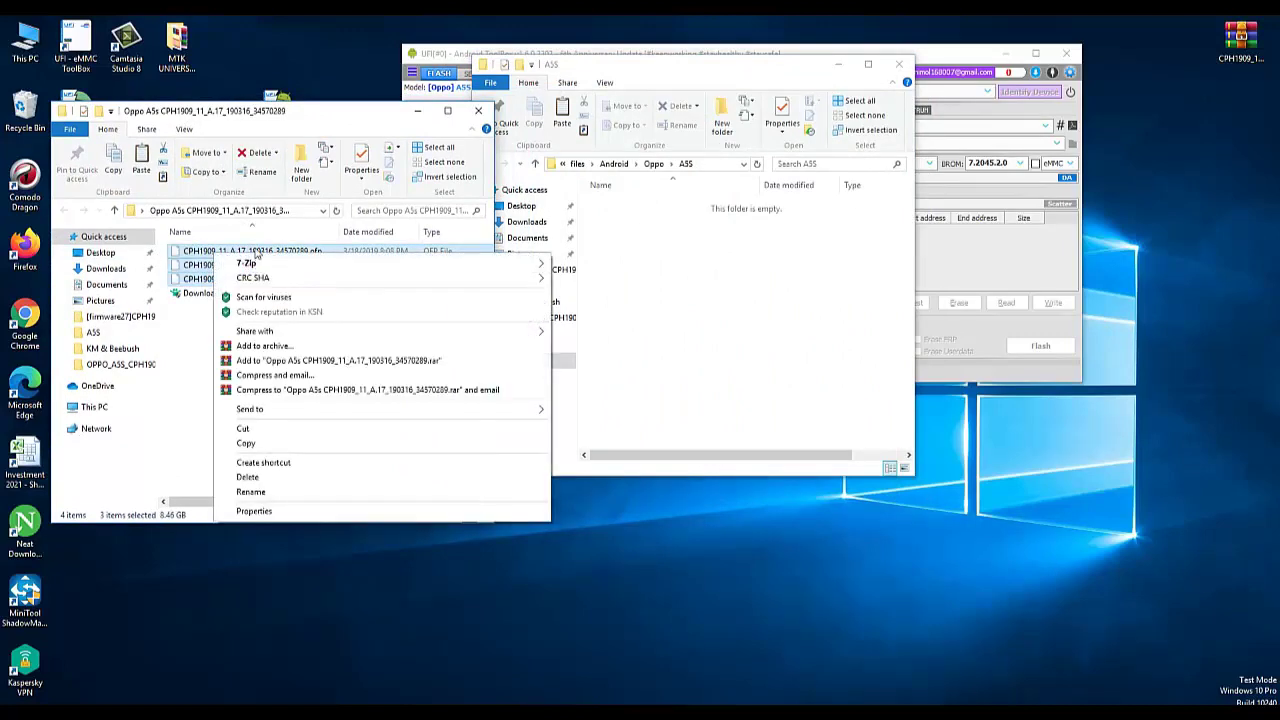
{"action": "left_click", "coordinate": [256, 446]}
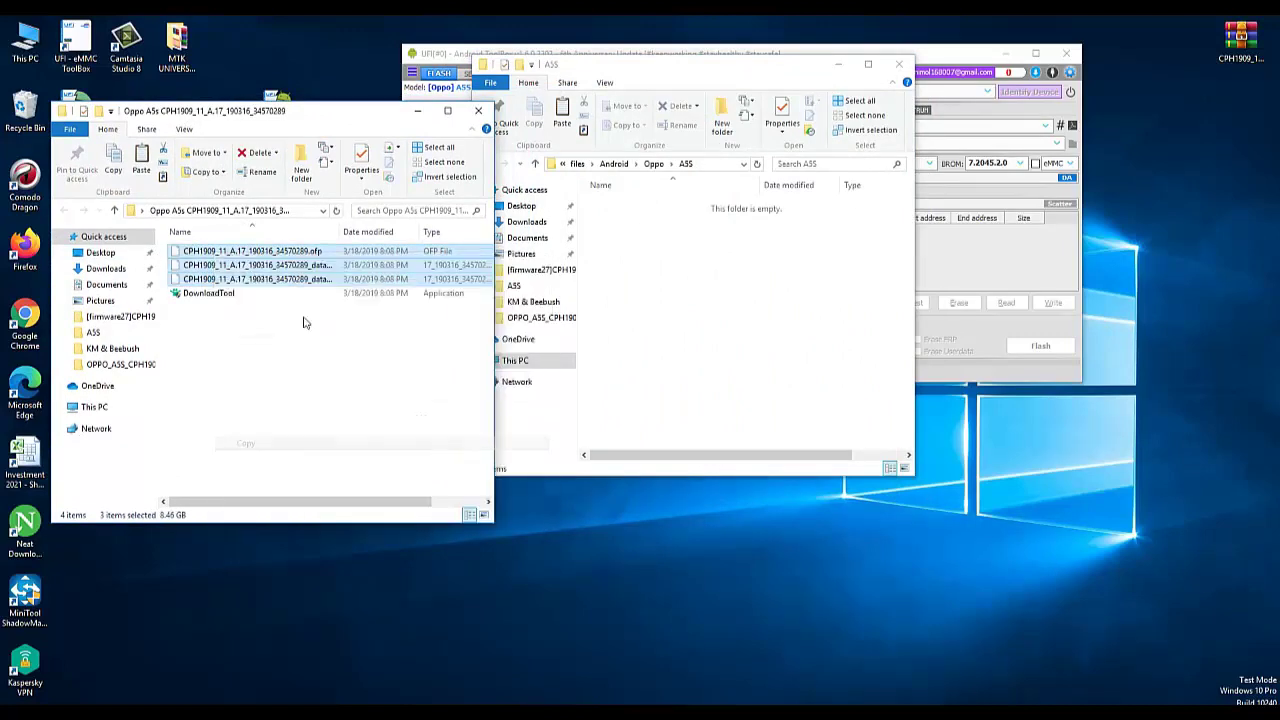
Close the source folder and paste the three firmware files into the A5S folder of the UFI directory.
{"action": "left_click", "coordinate": [478, 111]}
{"action": "right_click", "coordinate": [684, 264]}
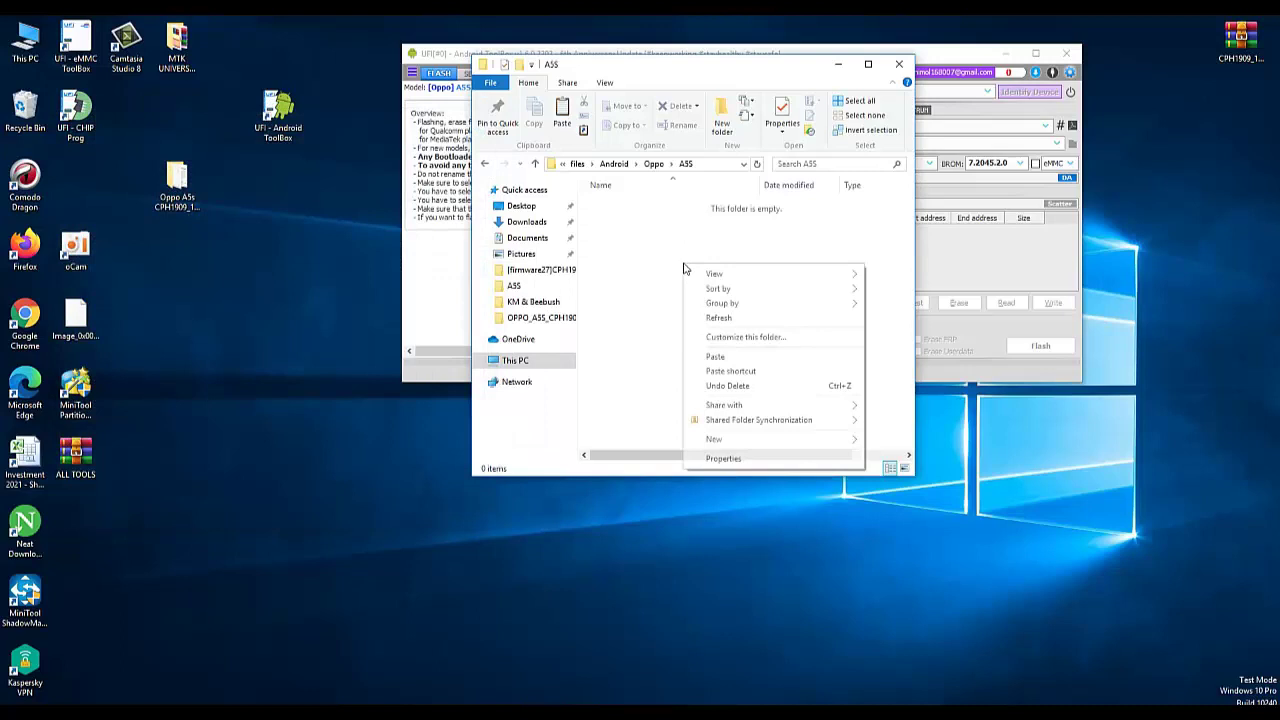
{"action": "left_click", "coordinate": [745, 358]}
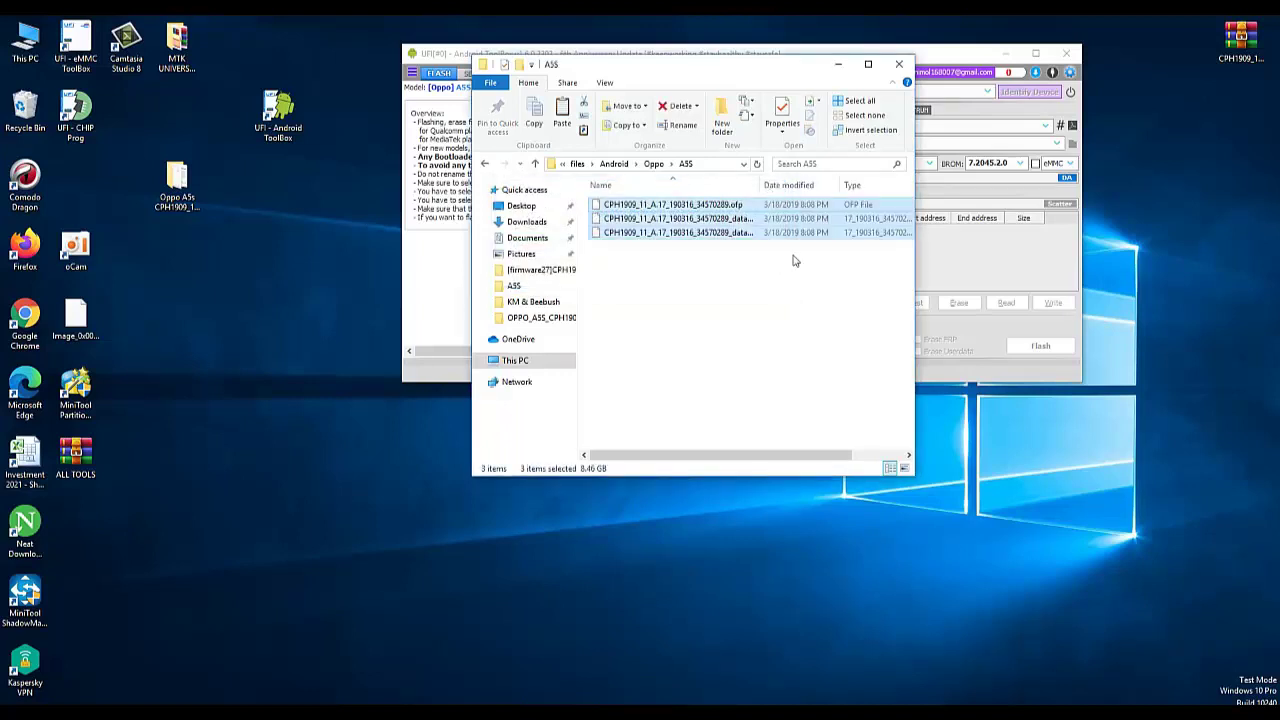
{"action": "left_click", "coordinate": [800, 262]}
Check where the A5S folder sits inside the parent Oppo folder and close File Explorer.
{"action": "left_click_drag", "start_coordinate": [757, 73], "coordinate": [559, 88]}
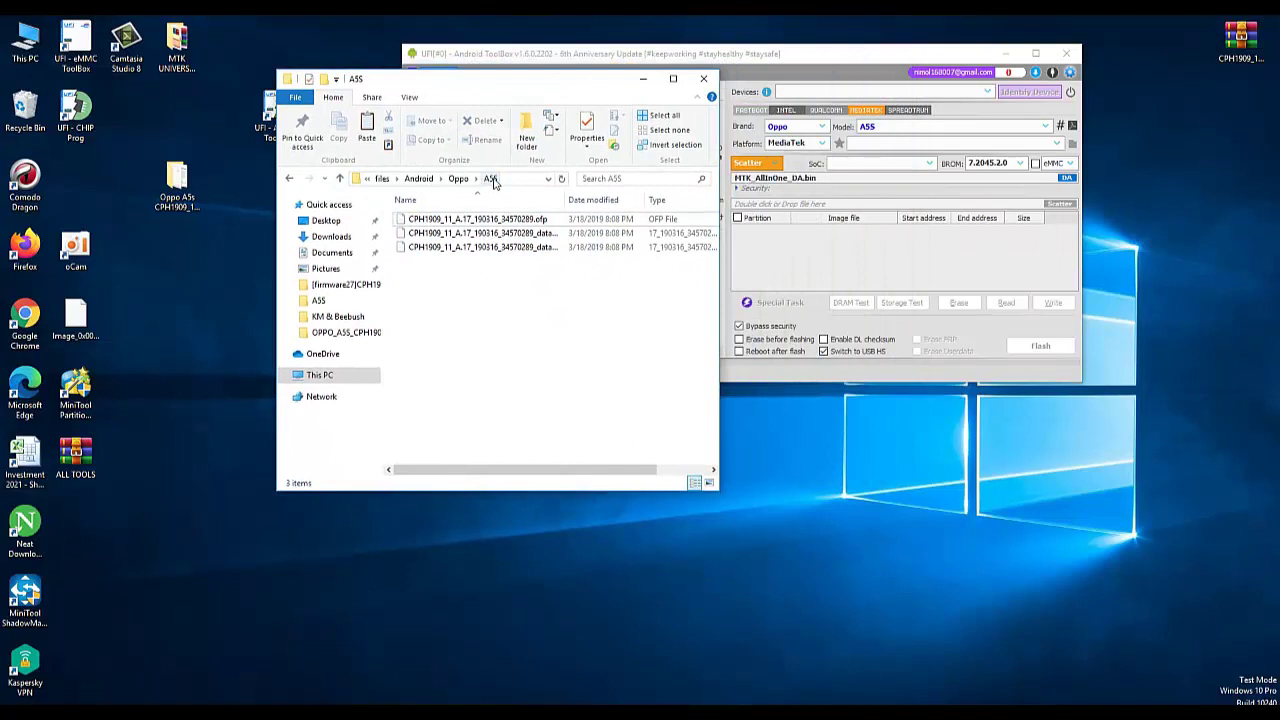
{"action": "left_click", "coordinate": [460, 179]}
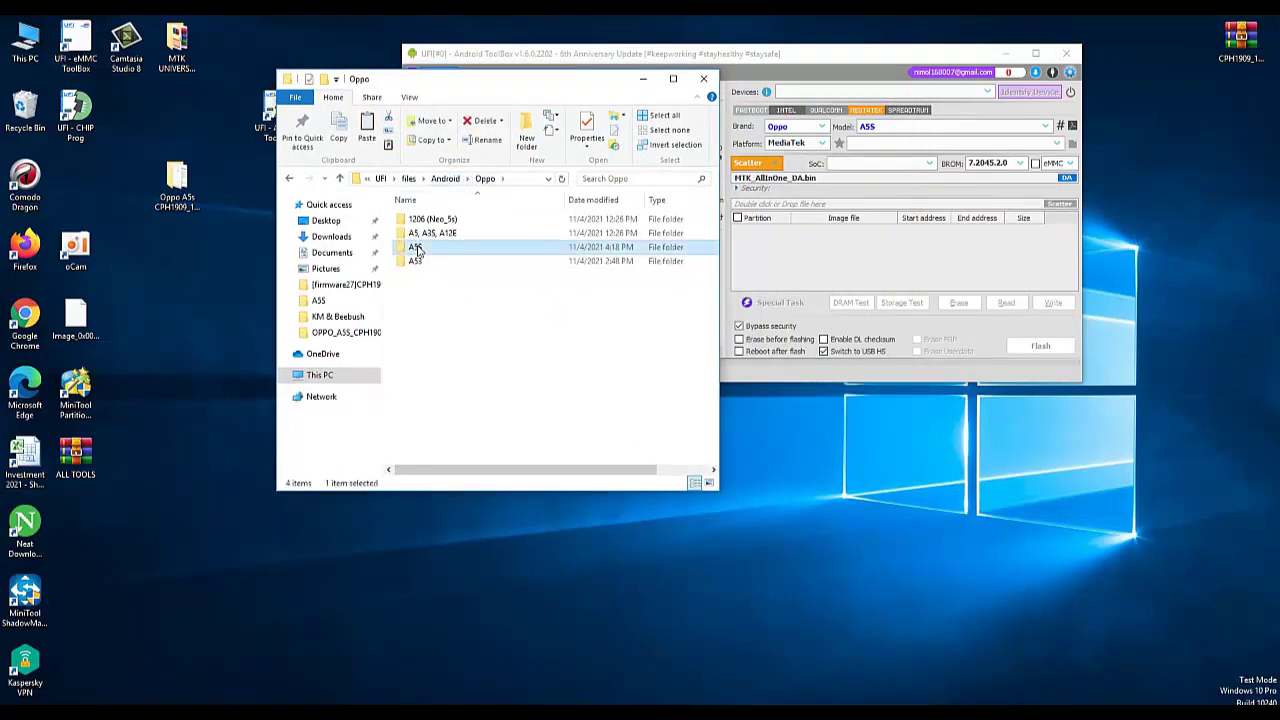
{"action": "double_click", "coordinate": [415, 260]}
{"action": "left_click", "coordinate": [703, 78]}
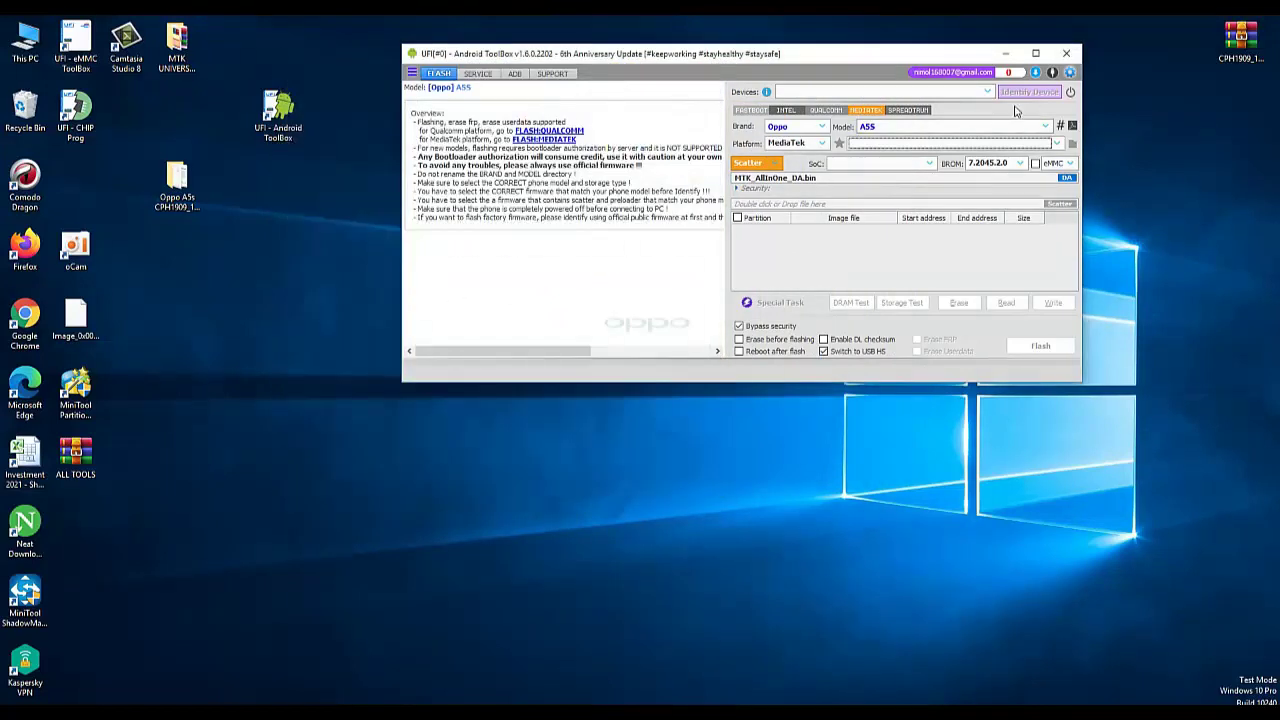
Open the A5S firmware folder directly from the toolbox, check its parent Oppo folder and close the window.
{"action": "left_click", "coordinate": [1073, 144]}
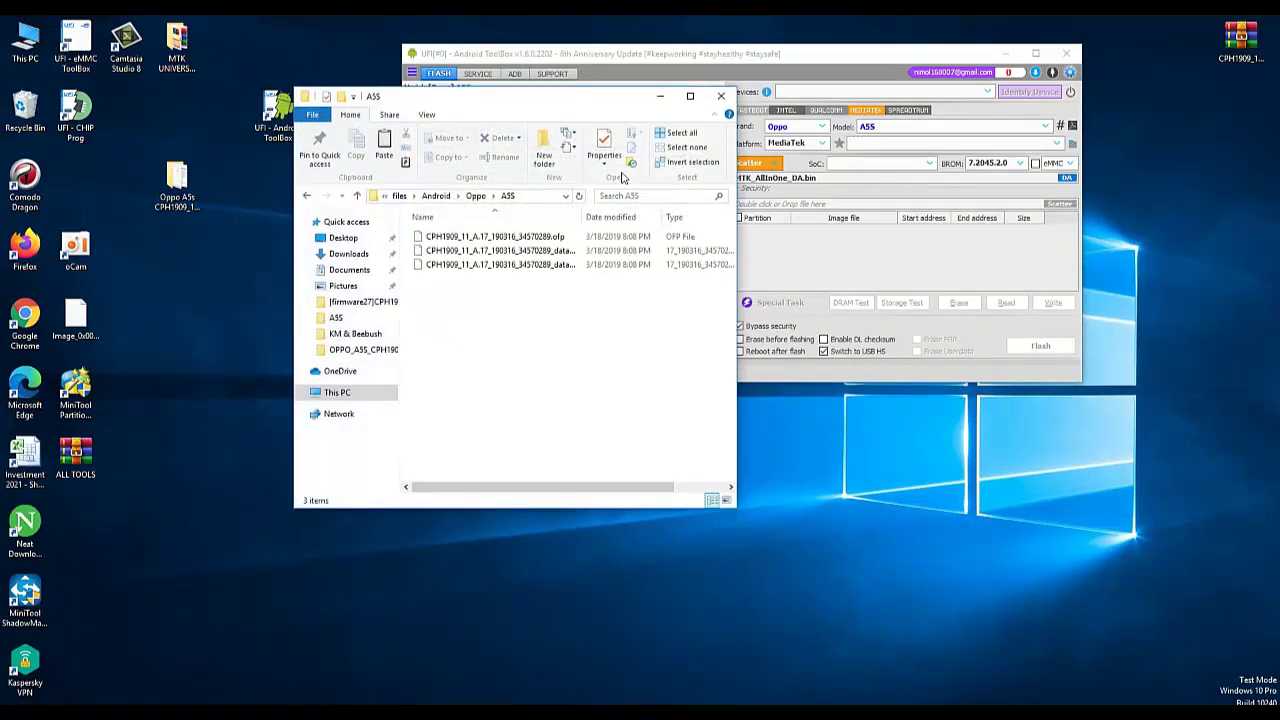
{"action": "left_click", "coordinate": [475, 196]}
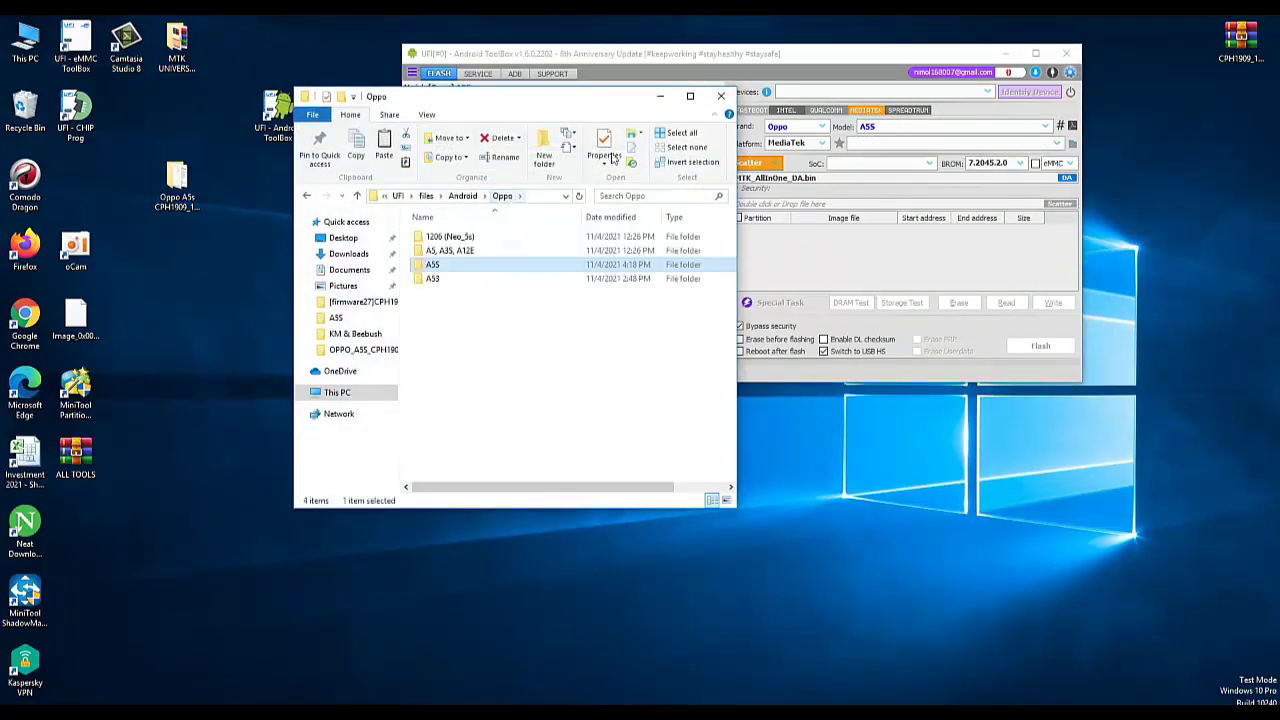
{"action": "left_click", "coordinate": [720, 96]}
Reselect A5S as the Oppo model and choose the local A5S firmware package to extract its OFP file.
{"action": "left_click_drag", "start_coordinate": [747, 59], "coordinate": [725, 64]}
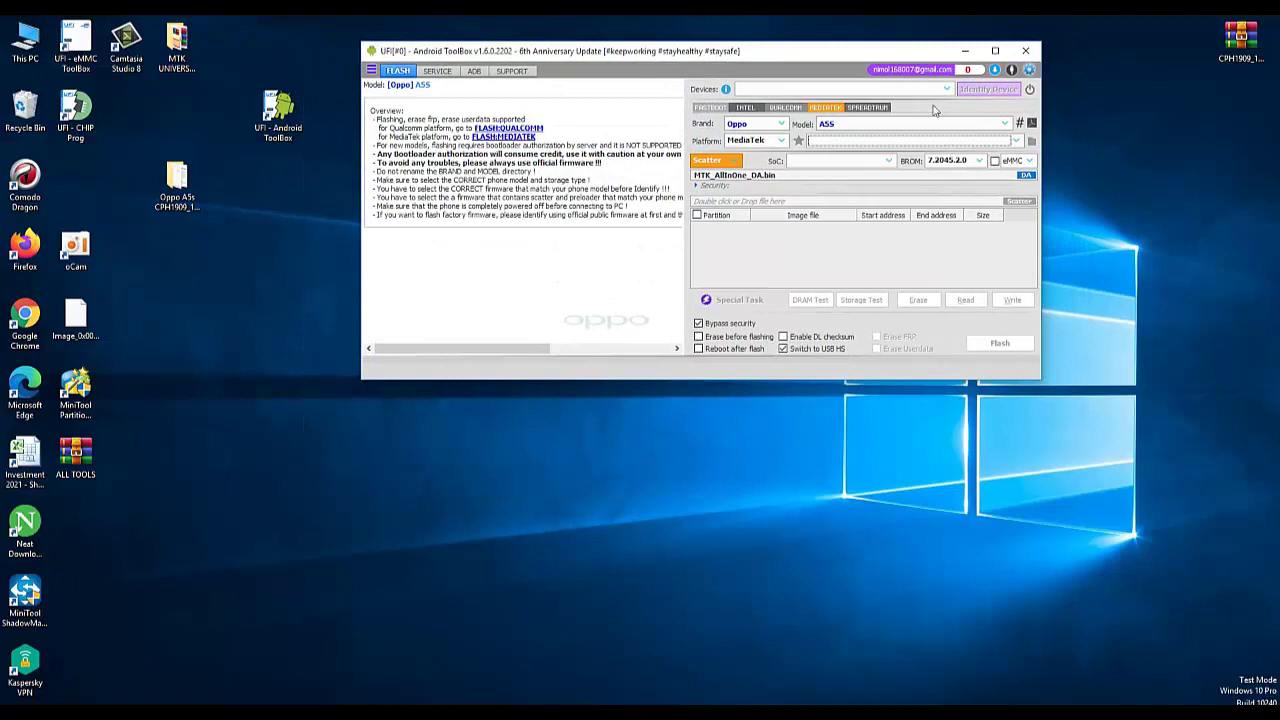
{"action": "left_click", "coordinate": [1002, 126]}
{"action": "scroll", "coordinate": [856, 282], "scroll_direction": "down", "scroll_amount": 5}
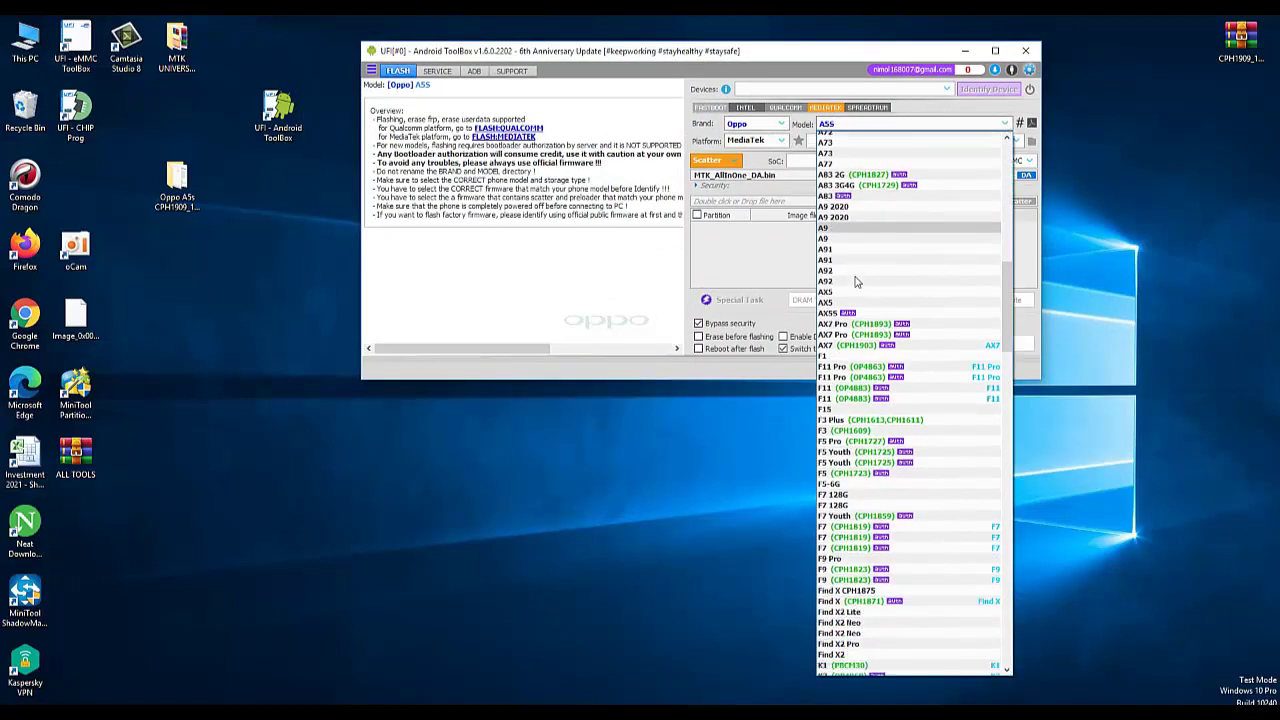
{"action": "scroll", "coordinate": [856, 282], "scroll_direction": "down", "scroll_amount": 7}
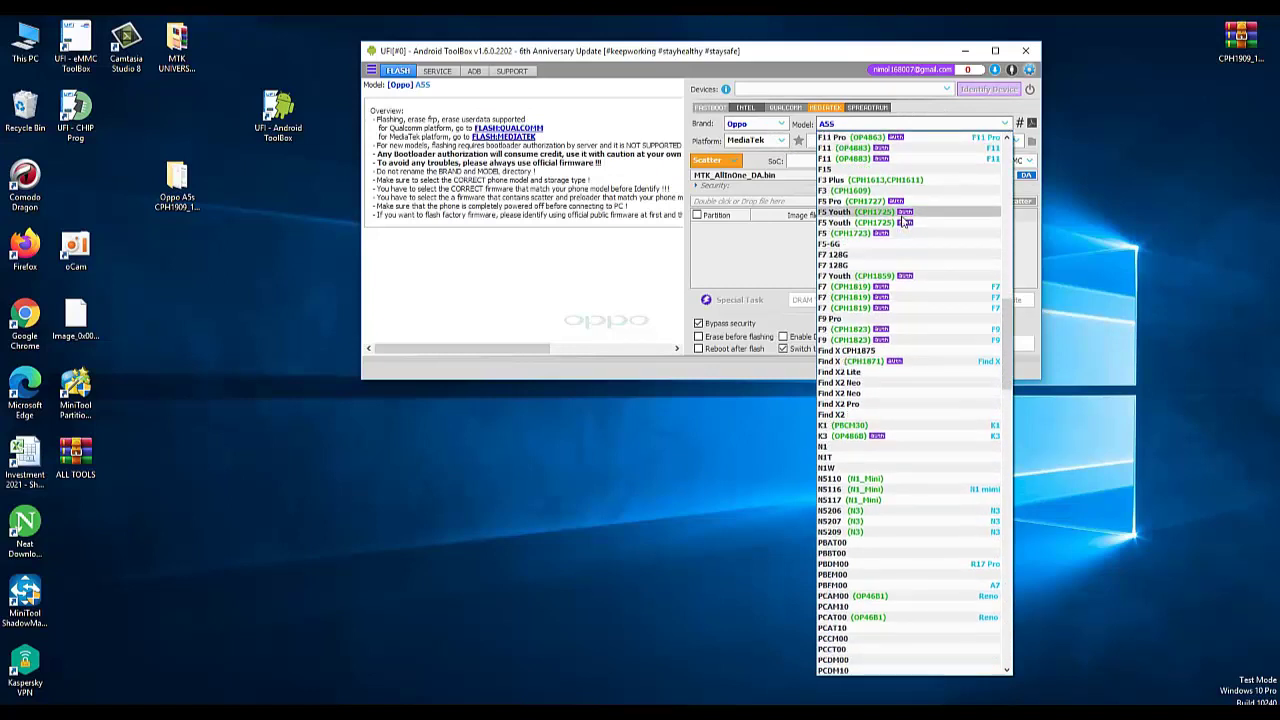
{"action": "scroll", "coordinate": [903, 222], "scroll_direction": "up", "scroll_amount": 10}
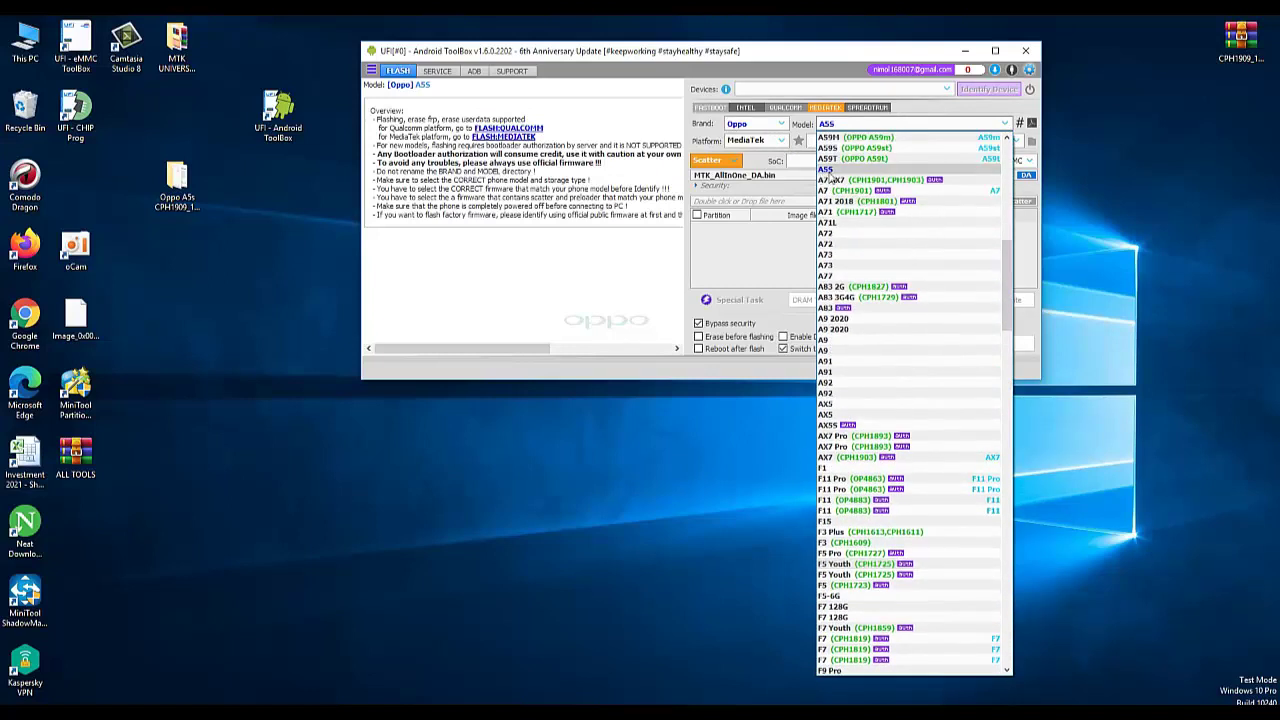
{"action": "left_click", "coordinate": [830, 172]}
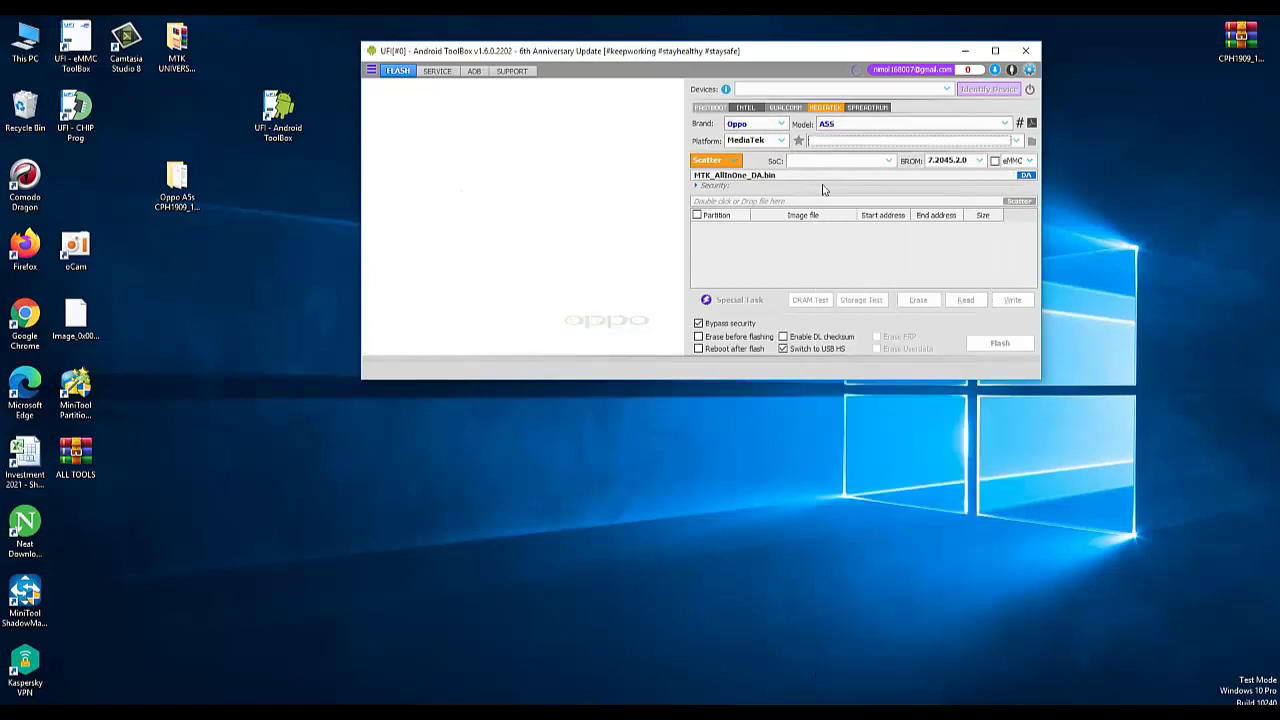
{"action": "left_click", "coordinate": [1016, 141]}
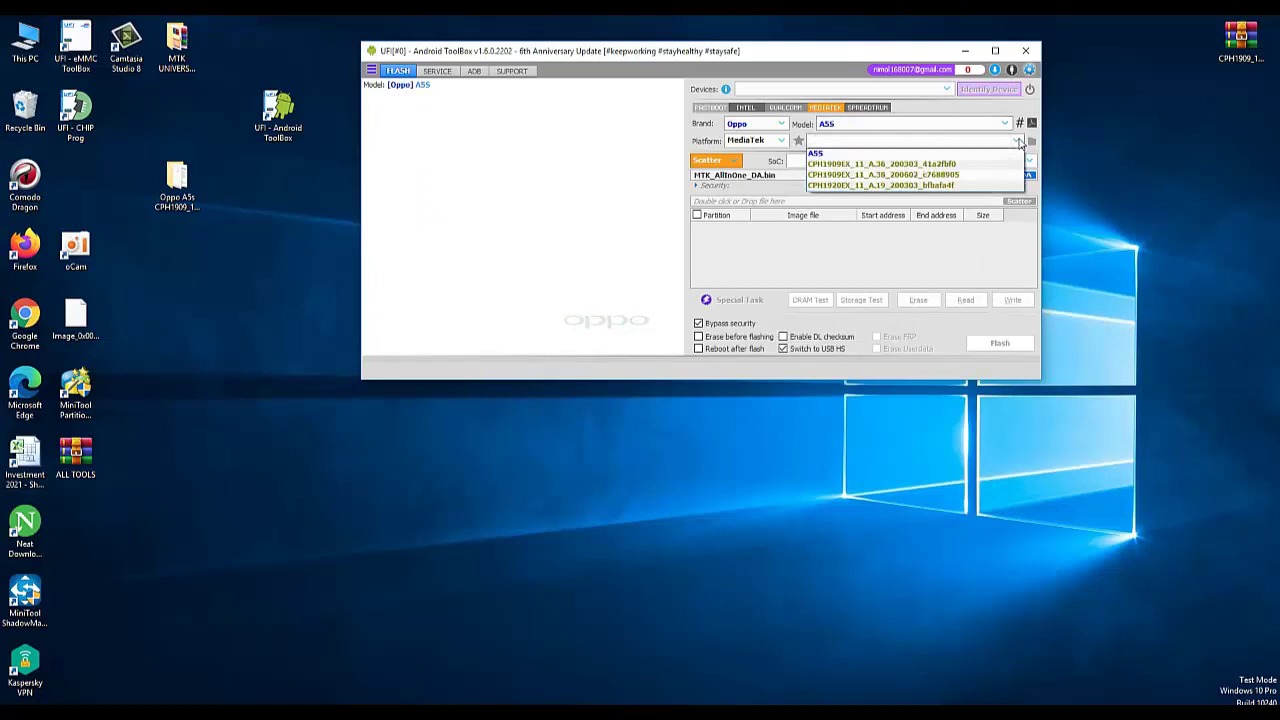
{"action": "left_click", "coordinate": [822, 155]}
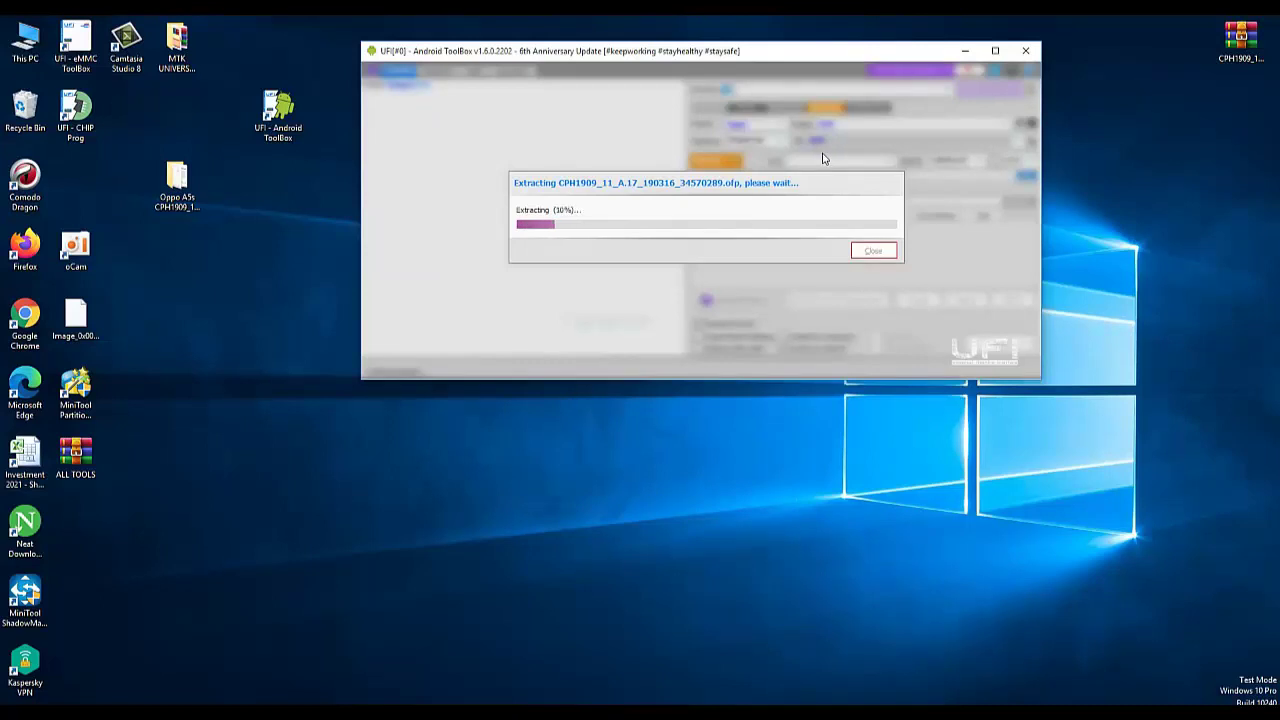
{"action": "right_click", "coordinate": [277, 116]}
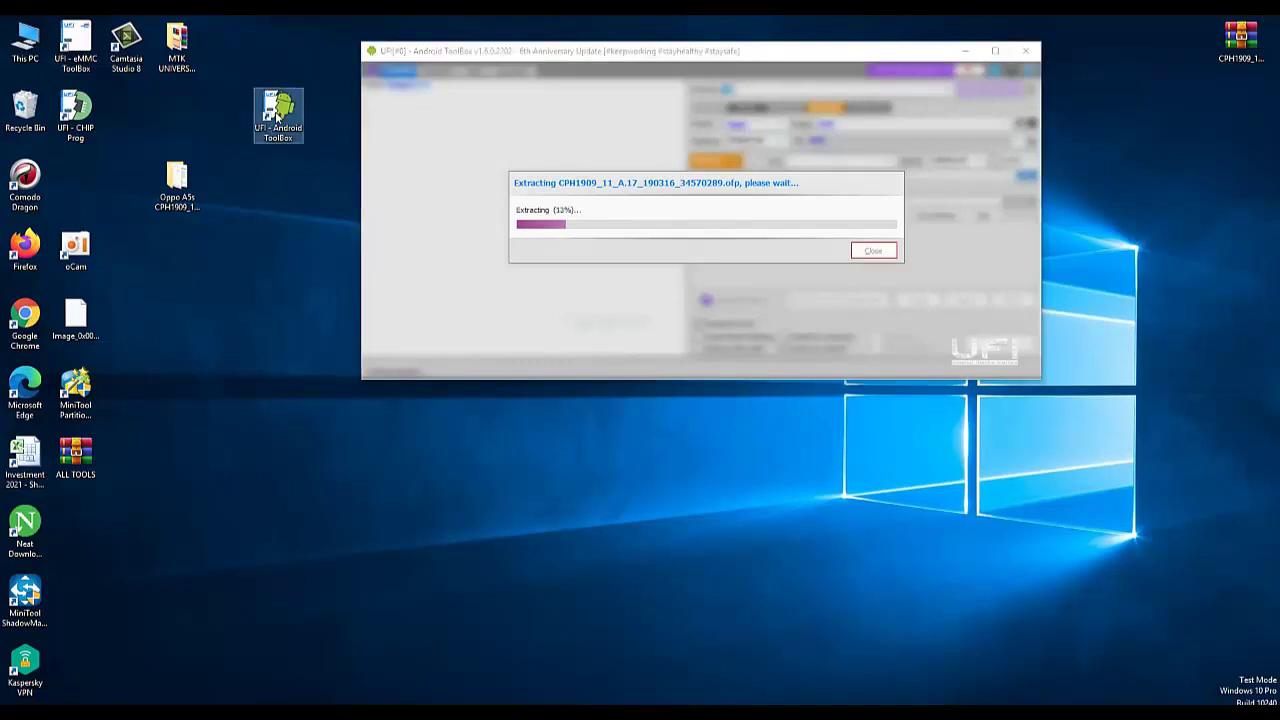
{"action": "left_click", "coordinate": [336, 153]}
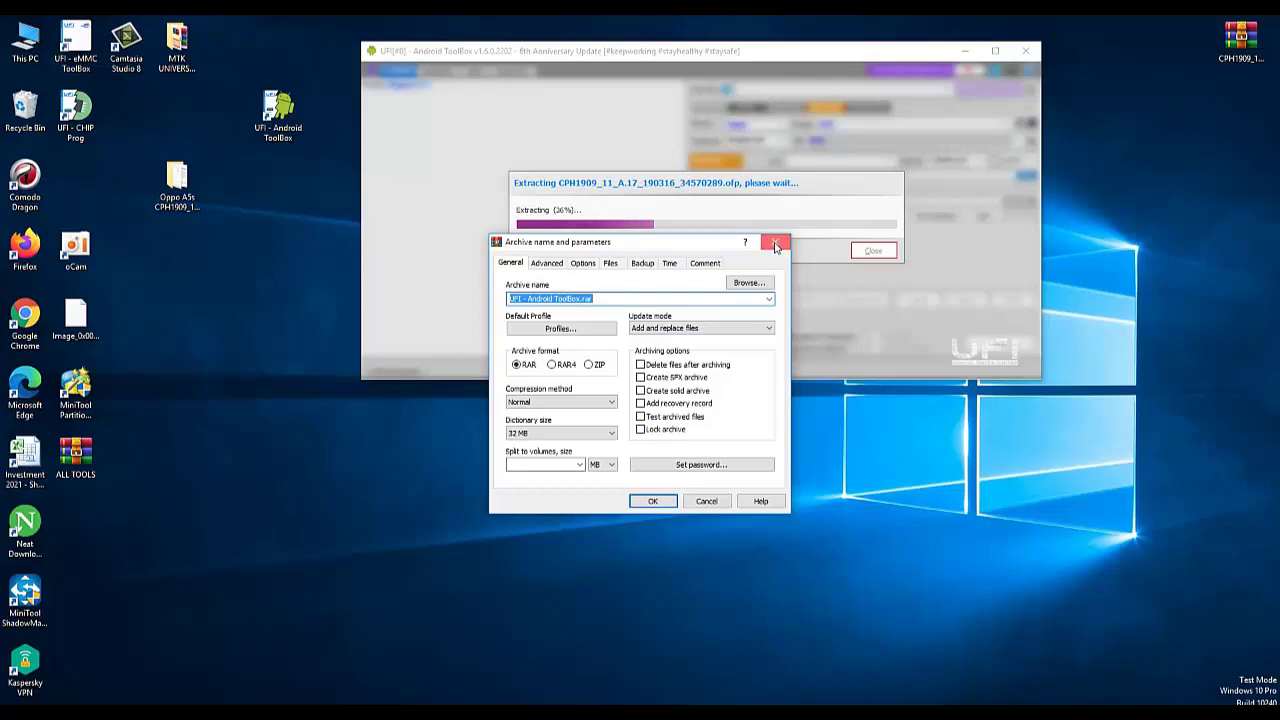
{"action": "left_click", "coordinate": [774, 242]}
Open the UFI - Android ToolBox shortcut's install folder and browse to files > Android > Oppo > A5S.
{"action": "right_click", "coordinate": [277, 106]}
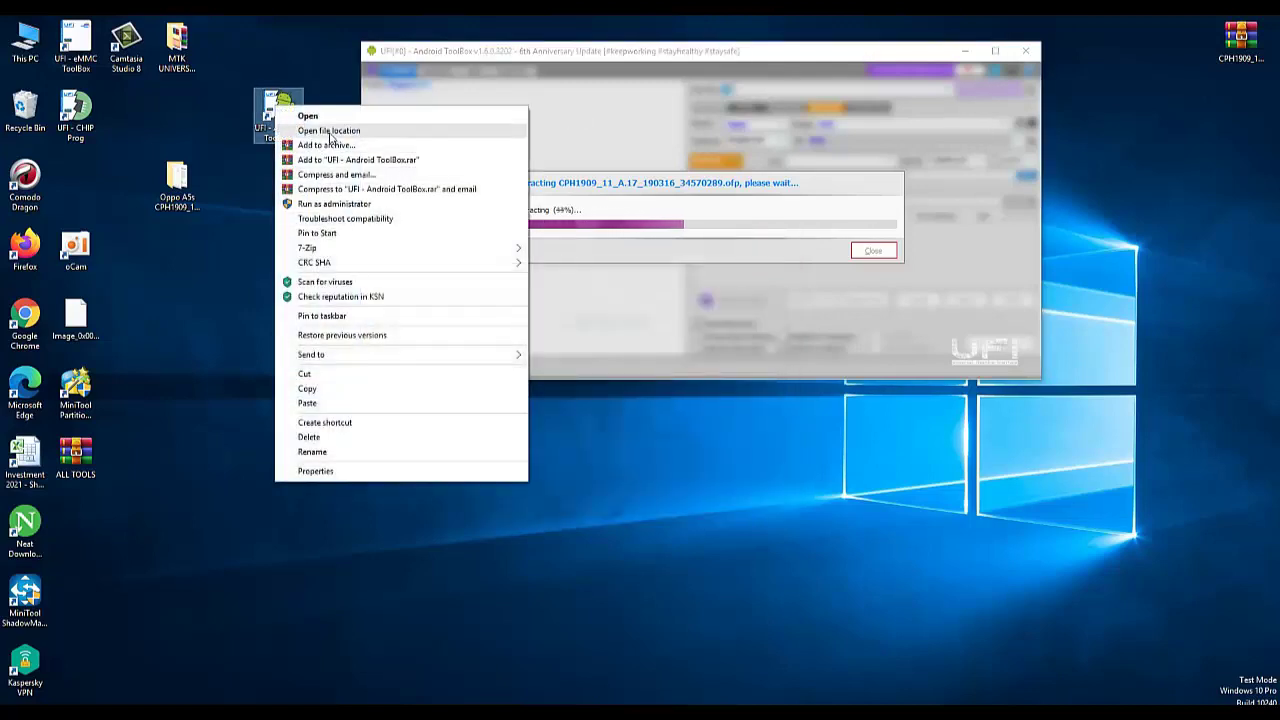
{"action": "left_click", "coordinate": [329, 130]}
{"action": "left_click_drag", "start_coordinate": [594, 126], "coordinate": [342, 64]}
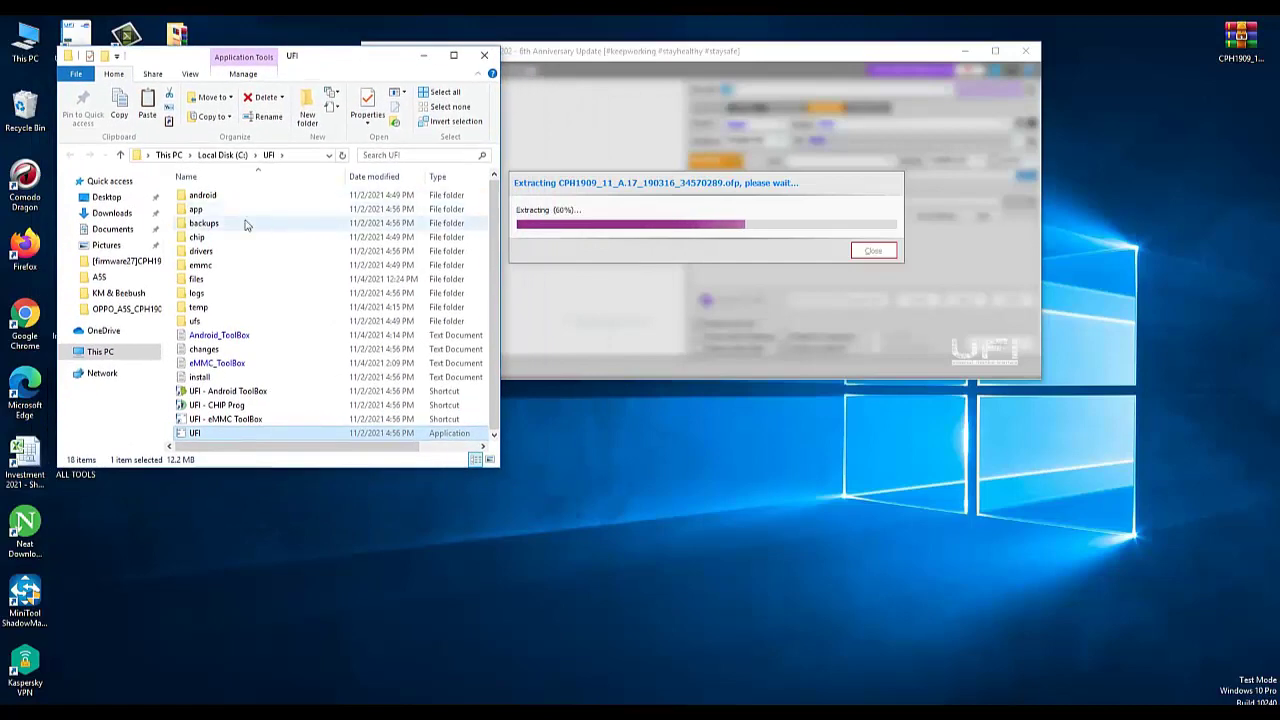
{"action": "double_click", "coordinate": [203, 280]}
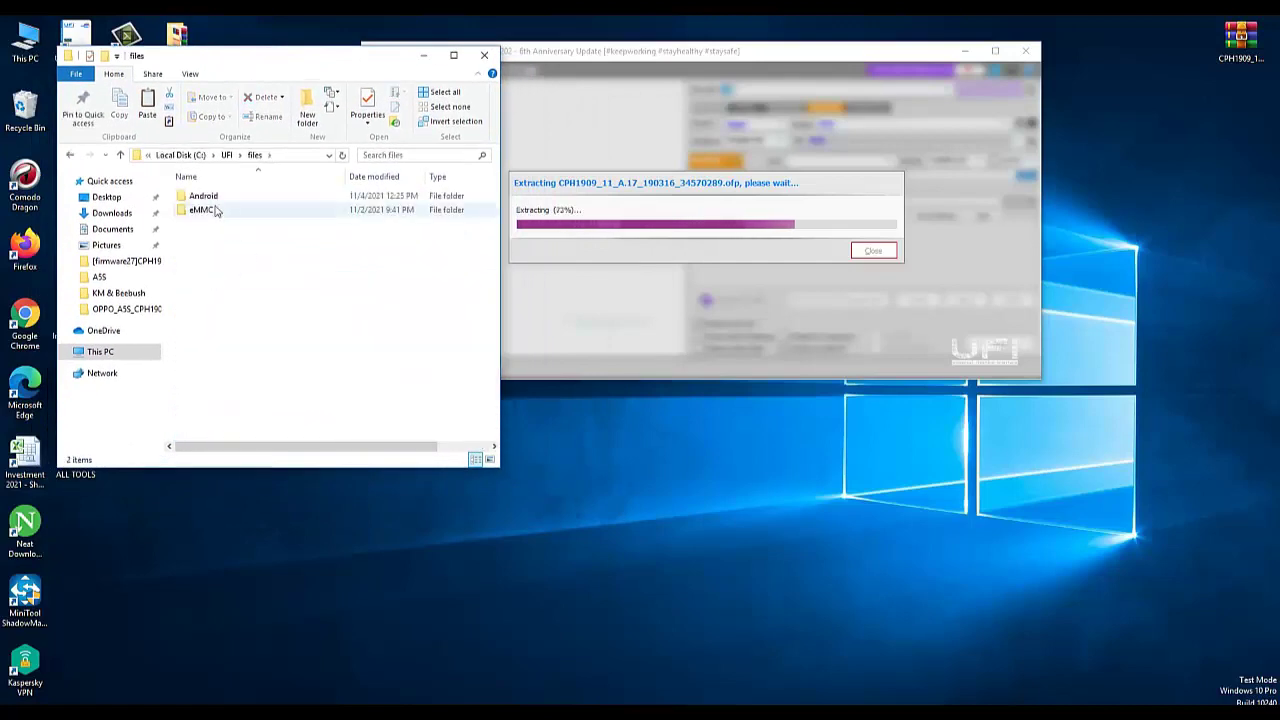
{"action": "double_click", "coordinate": [205, 196]}
{"action": "double_click", "coordinate": [208, 197]}
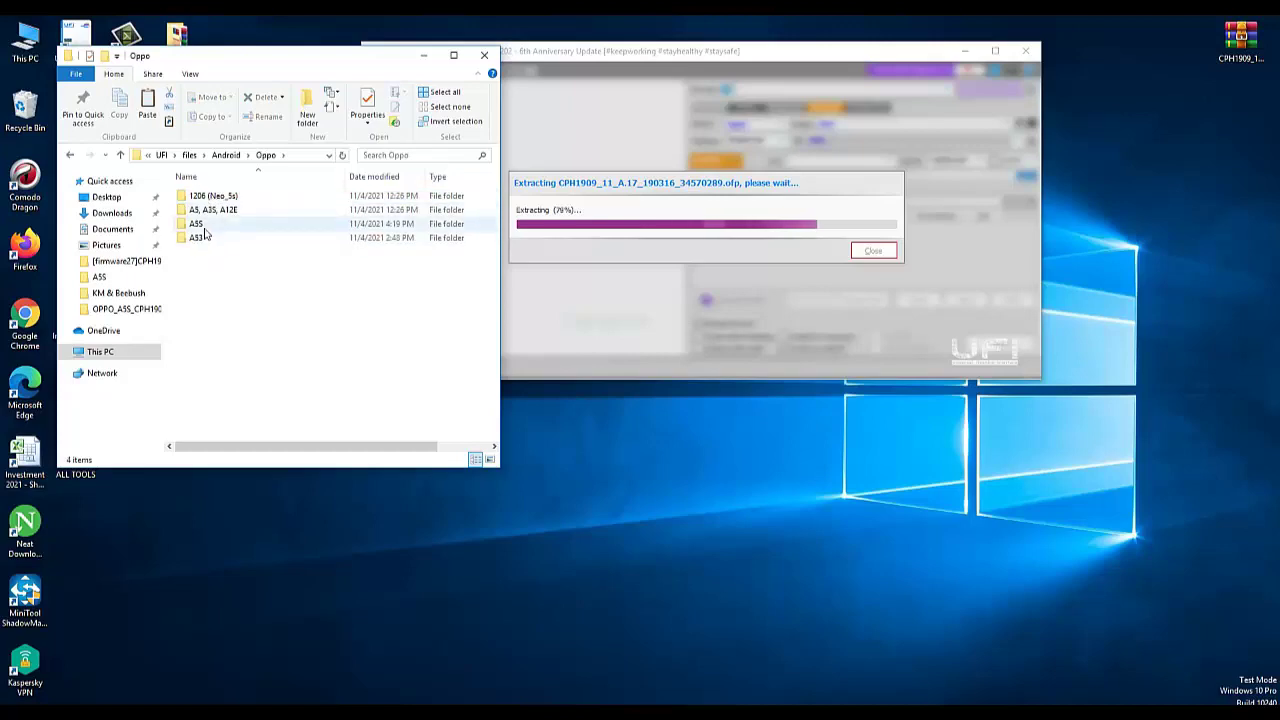
{"action": "double_click", "coordinate": [200, 224]}
Examine the files being extracted into the A5S folder, including MT6765_Android_scatter, with both windows arranged side by side.
{"action": "scroll", "coordinate": [331, 202], "scroll_direction": "down", "scroll_amount": 3}
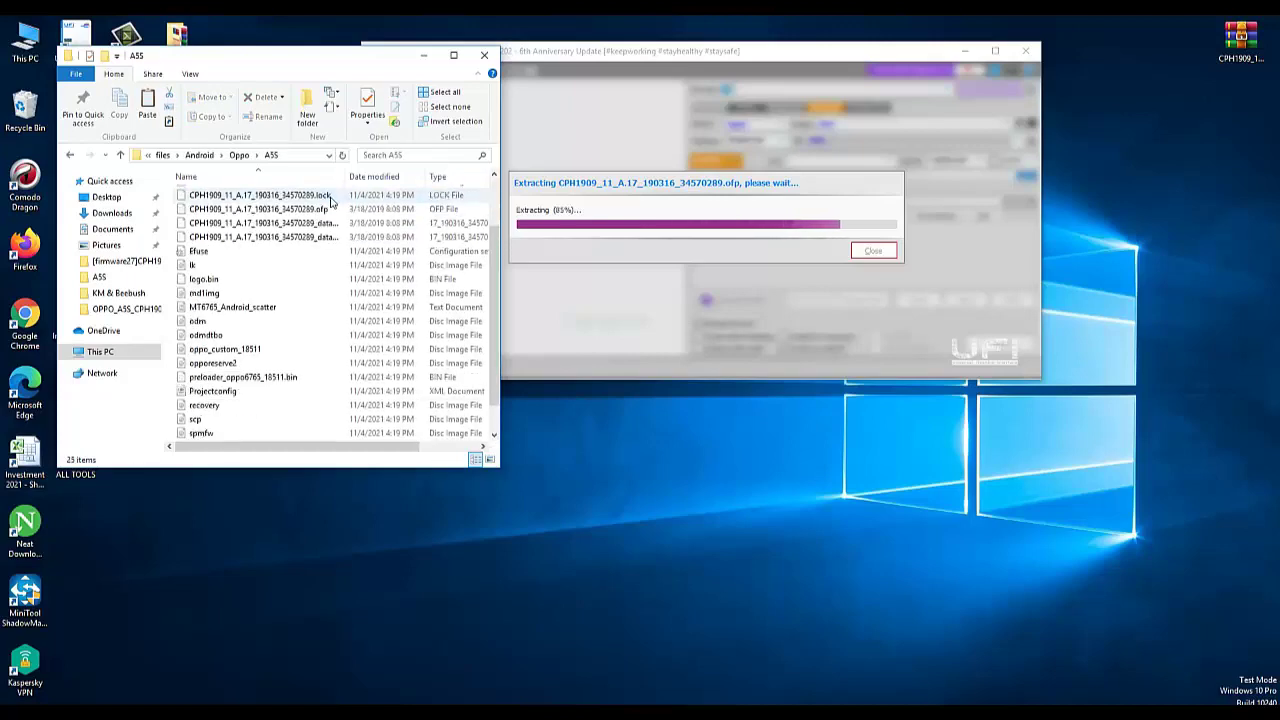
{"action": "left_click_drag", "start_coordinate": [359, 55], "coordinate": [294, 50]}
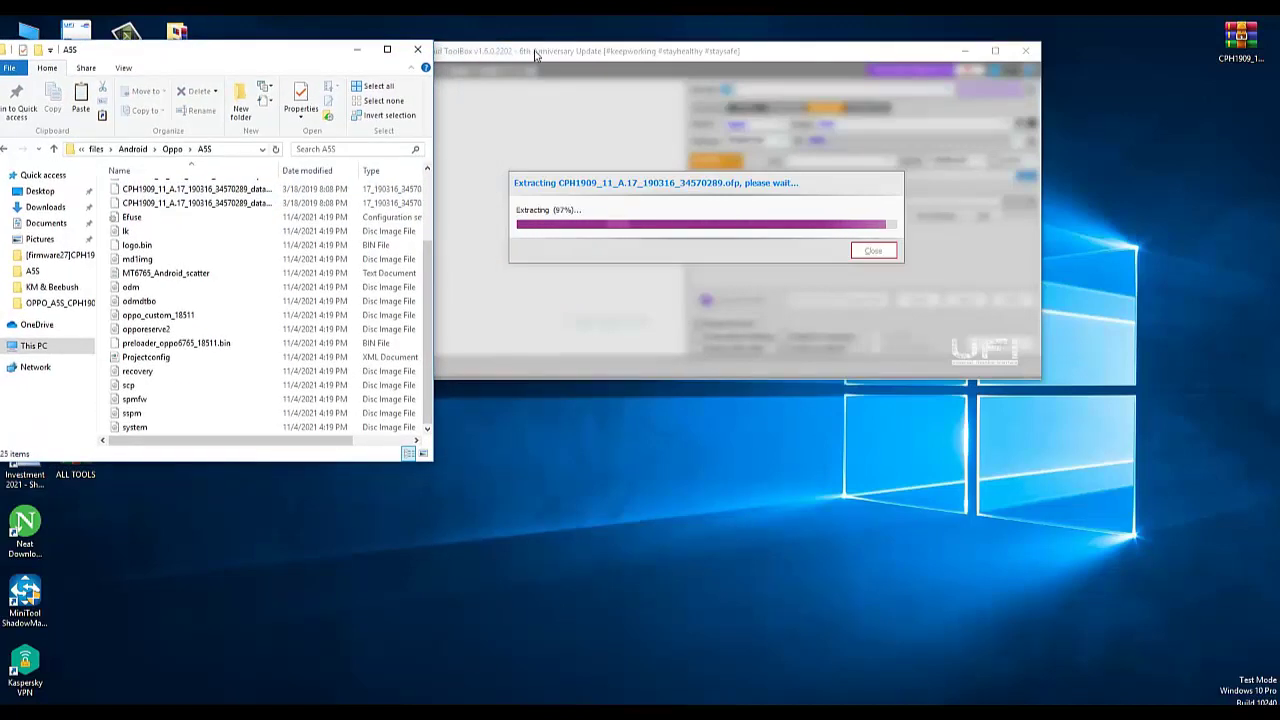
{"action": "scroll", "coordinate": [330, 250], "scroll_direction": "up", "scroll_amount": 2}
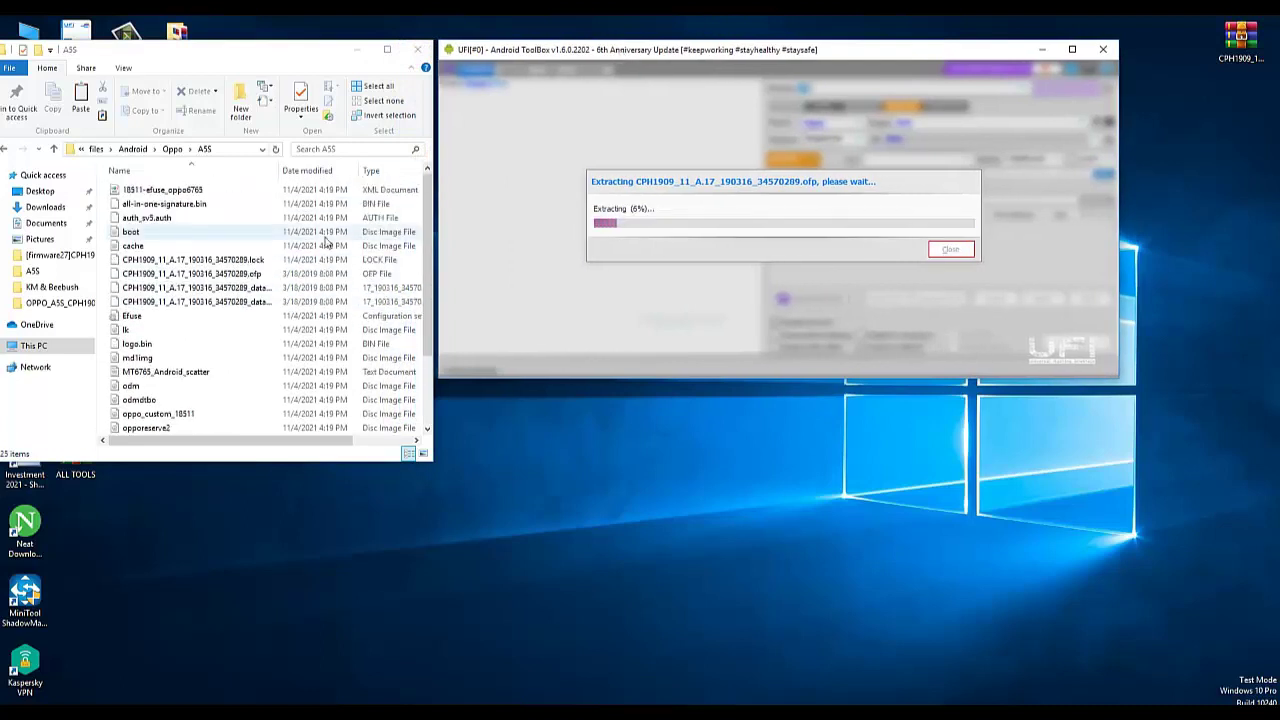
{"action": "scroll", "coordinate": [115, 237], "scroll_direction": "down", "scroll_amount": 3}
{"action": "left_click", "coordinate": [116, 235]}
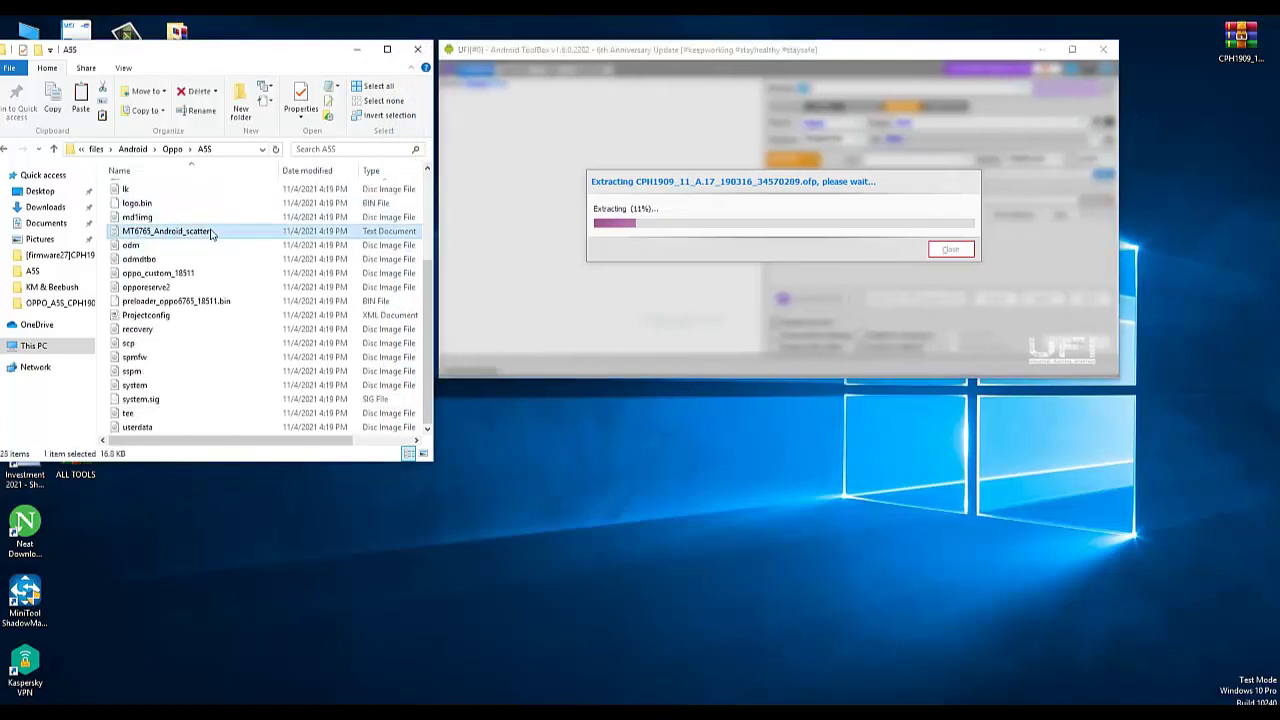
{"action": "scroll", "coordinate": [266, 247], "scroll_direction": "up", "scroll_amount": 4}
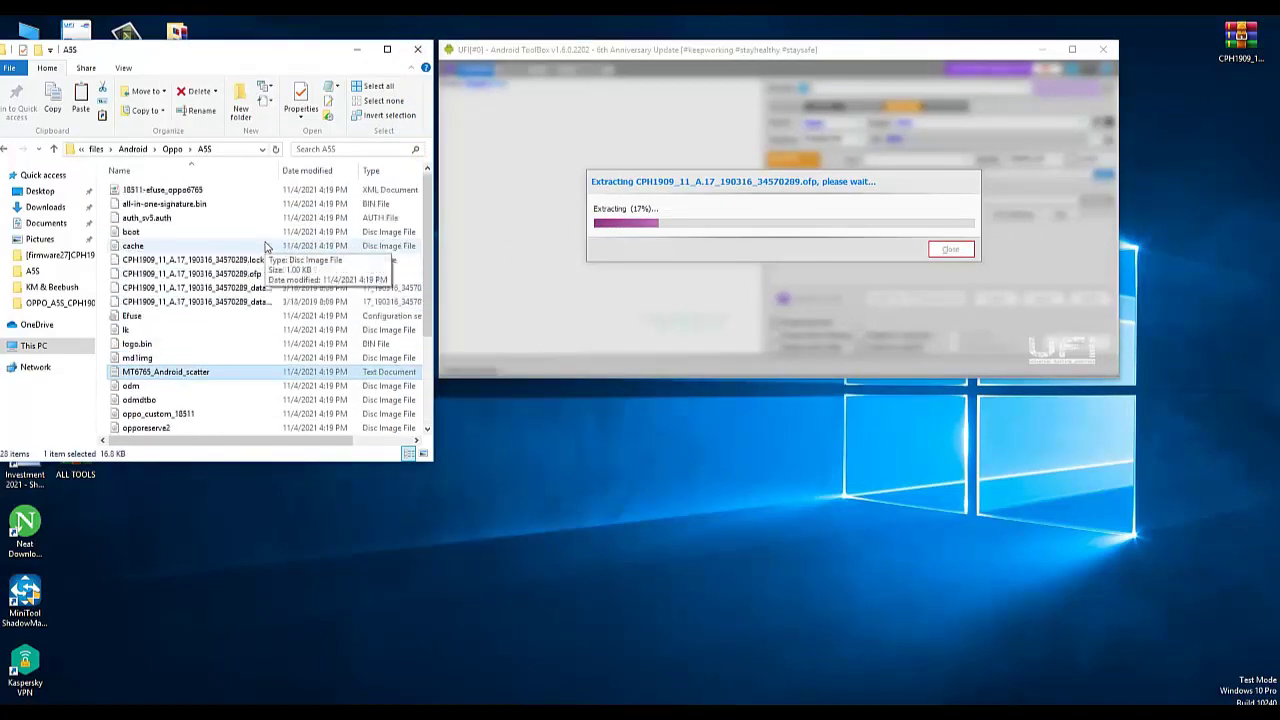
{"action": "scroll", "coordinate": [186, 200], "scroll_direction": "down", "scroll_amount": 3}
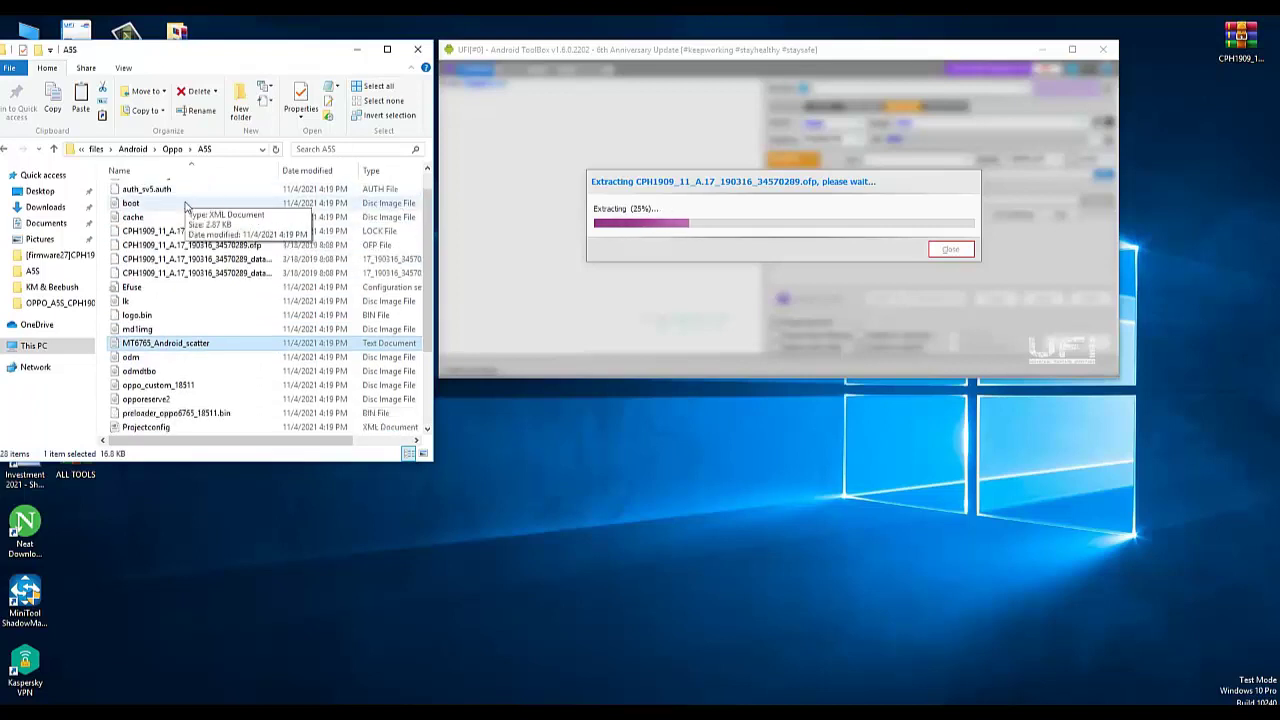
{"action": "scroll", "coordinate": [188, 205], "scroll_direction": "up", "scroll_amount": 4}
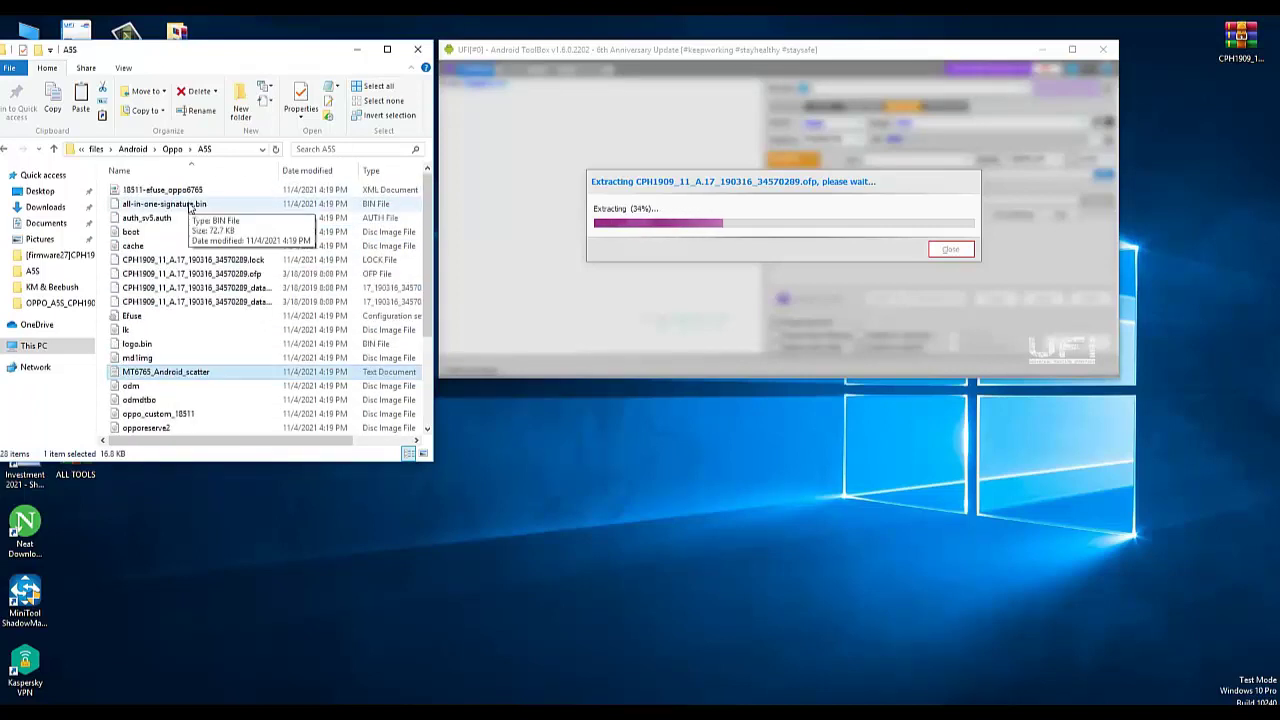
{"action": "scroll", "coordinate": [190, 207], "scroll_direction": "down", "scroll_amount": 2}
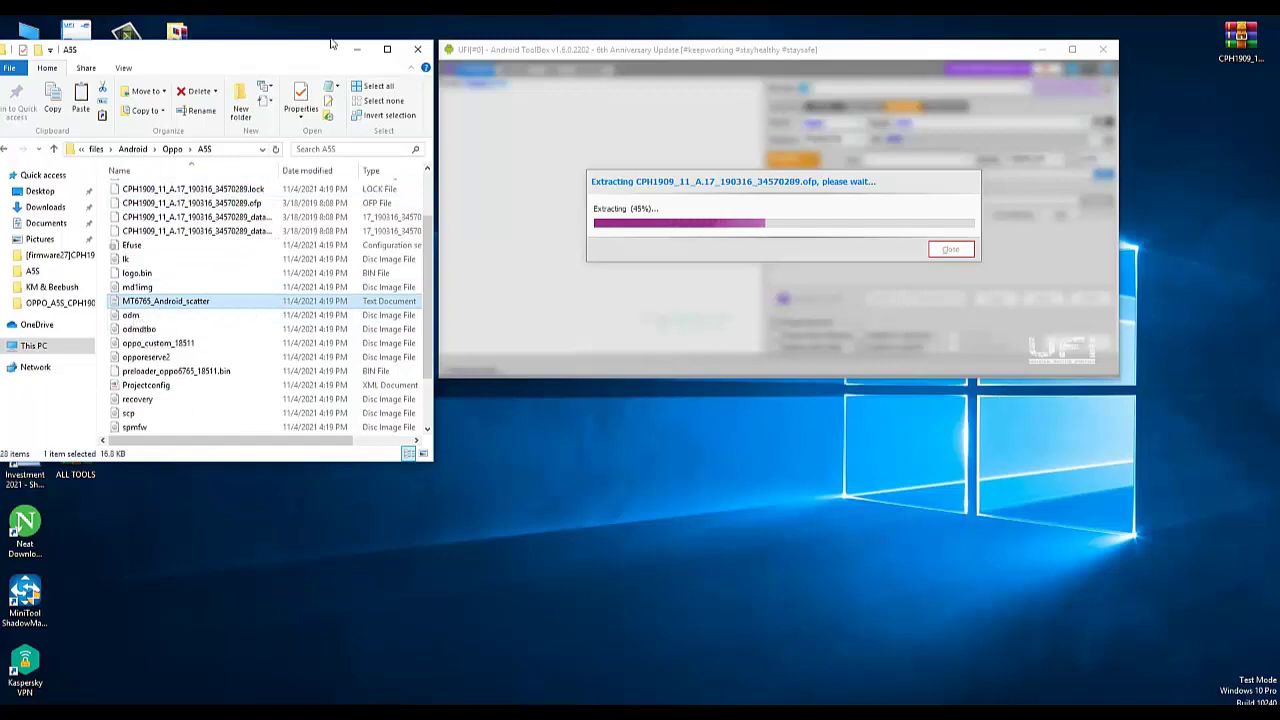
{"action": "left_click_drag", "start_coordinate": [328, 52], "coordinate": [352, 34]}
{"action": "scroll", "coordinate": [300, 250], "scroll_direction": "down", "scroll_amount": 2}
{"action": "scroll", "coordinate": [300, 220], "scroll_direction": "up", "scroll_amount": 2}
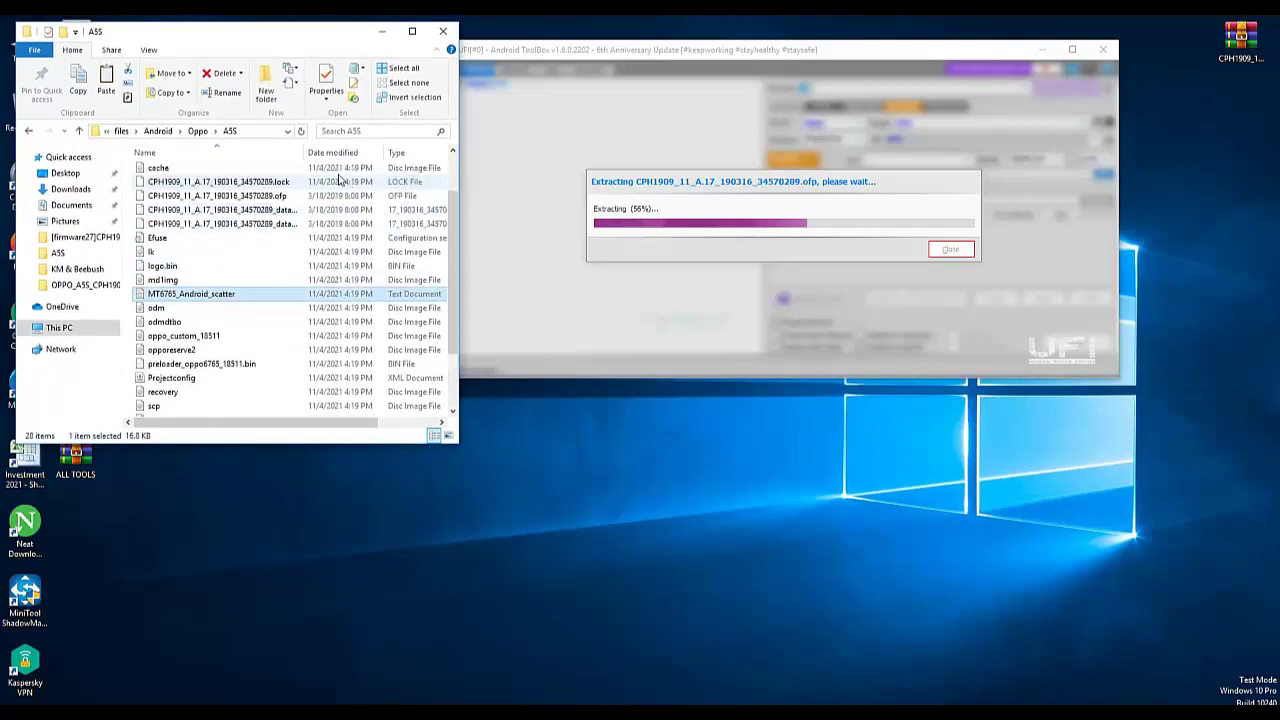
Return to the parent Oppo folder and dismiss the extraction notice in the toolbox.
{"action": "left_click", "coordinate": [197, 131]}
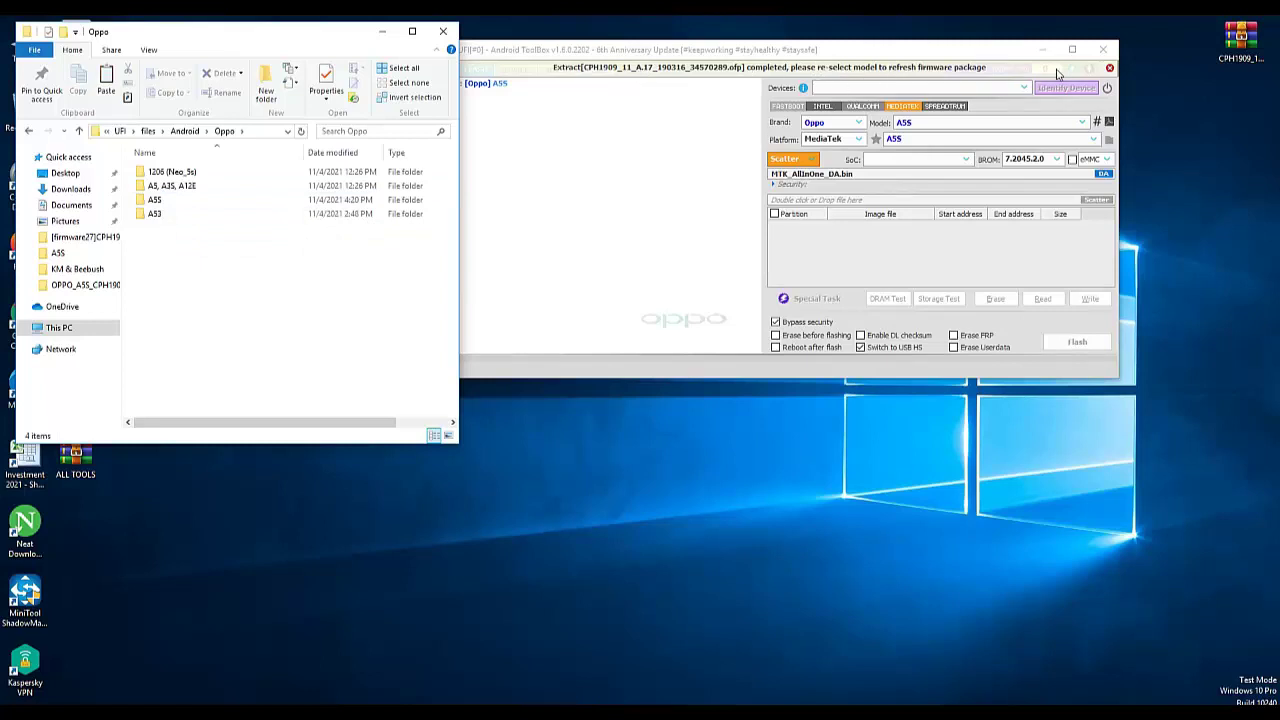
{"action": "left_click", "coordinate": [1110, 69]}
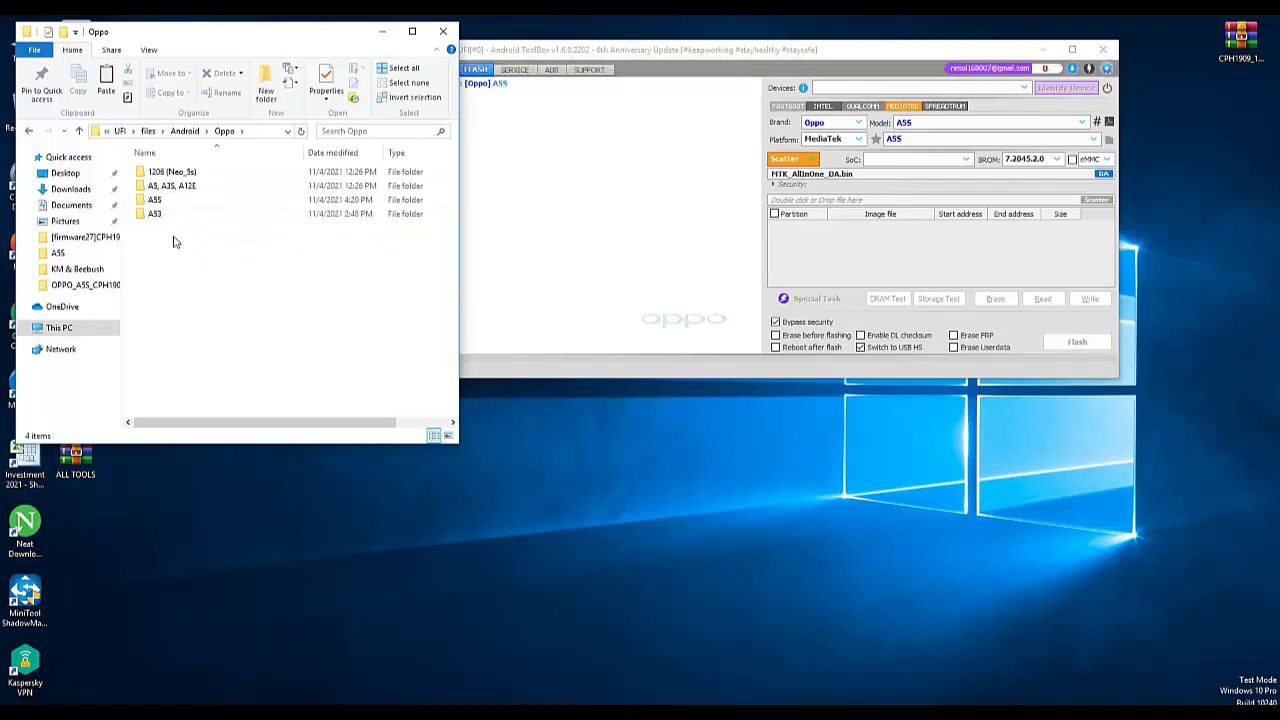
Review all the extracted firmware files in the Oppo A5S folder and close its window.
{"action": "double_click", "coordinate": [155, 200]}
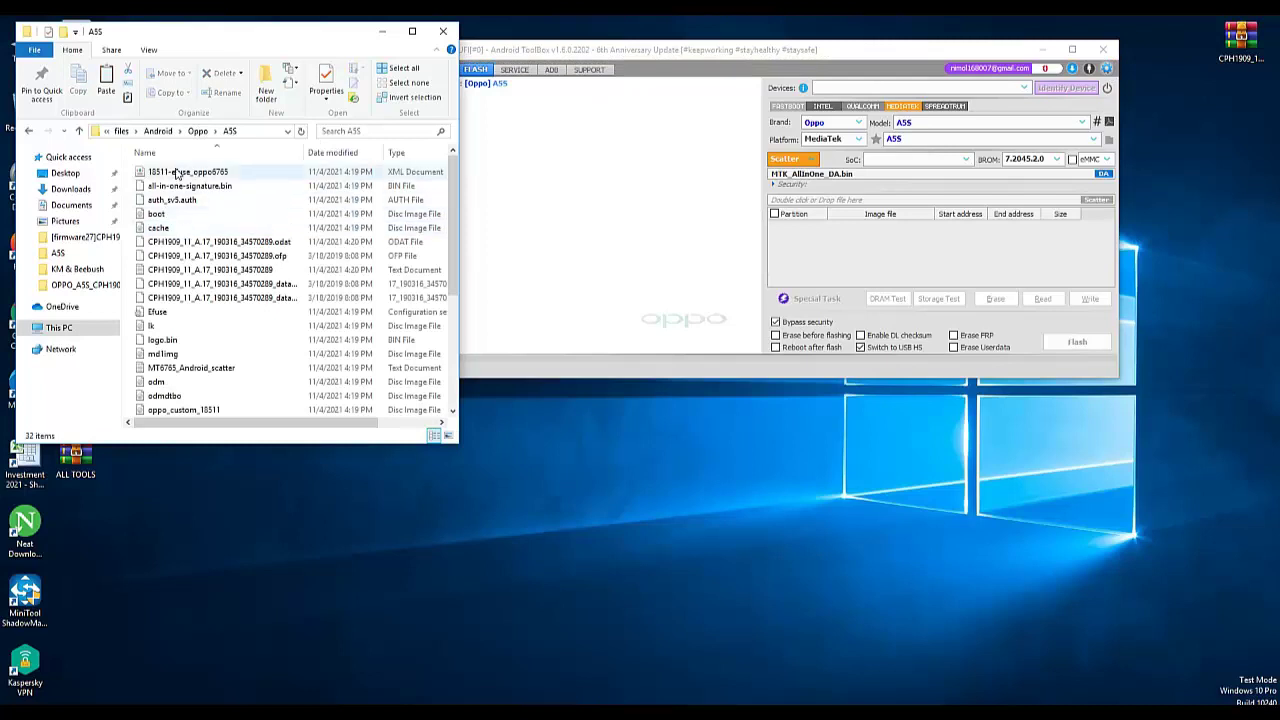
{"action": "left_click_drag", "start_coordinate": [170, 165], "coordinate": [98, 433]}
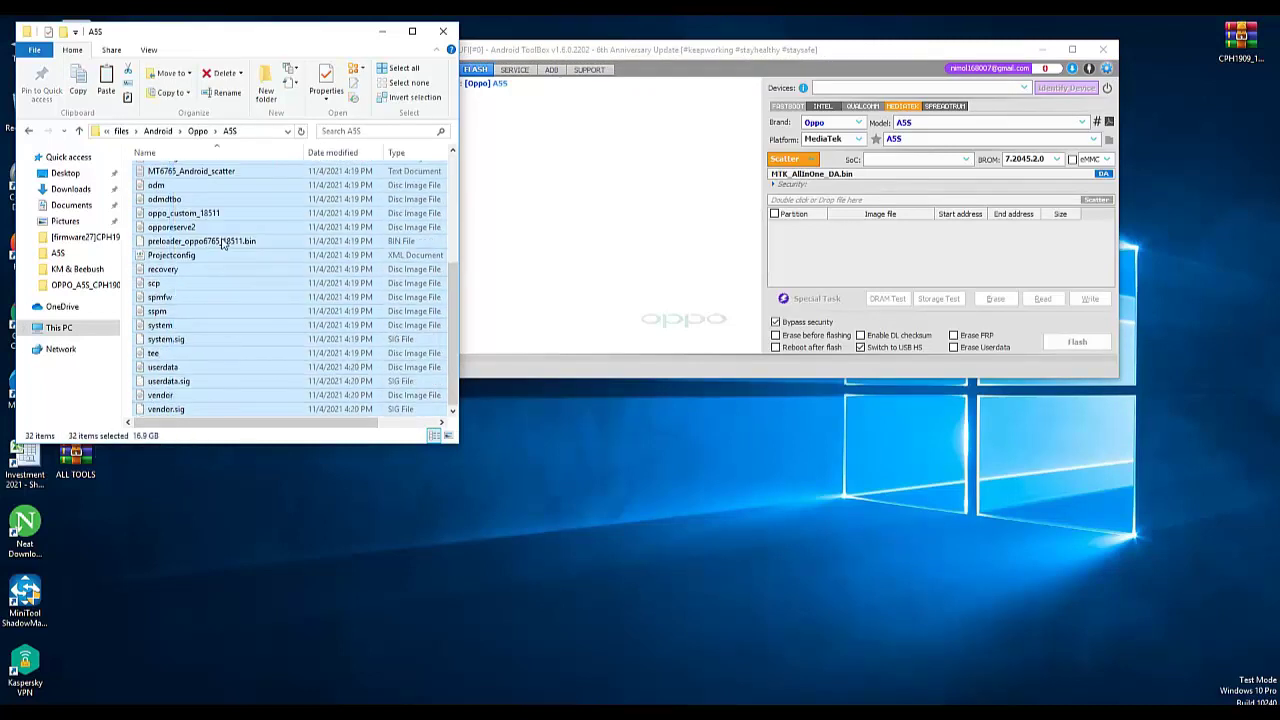
{"action": "left_click", "coordinate": [222, 230]}
{"action": "left_click", "coordinate": [443, 31]}
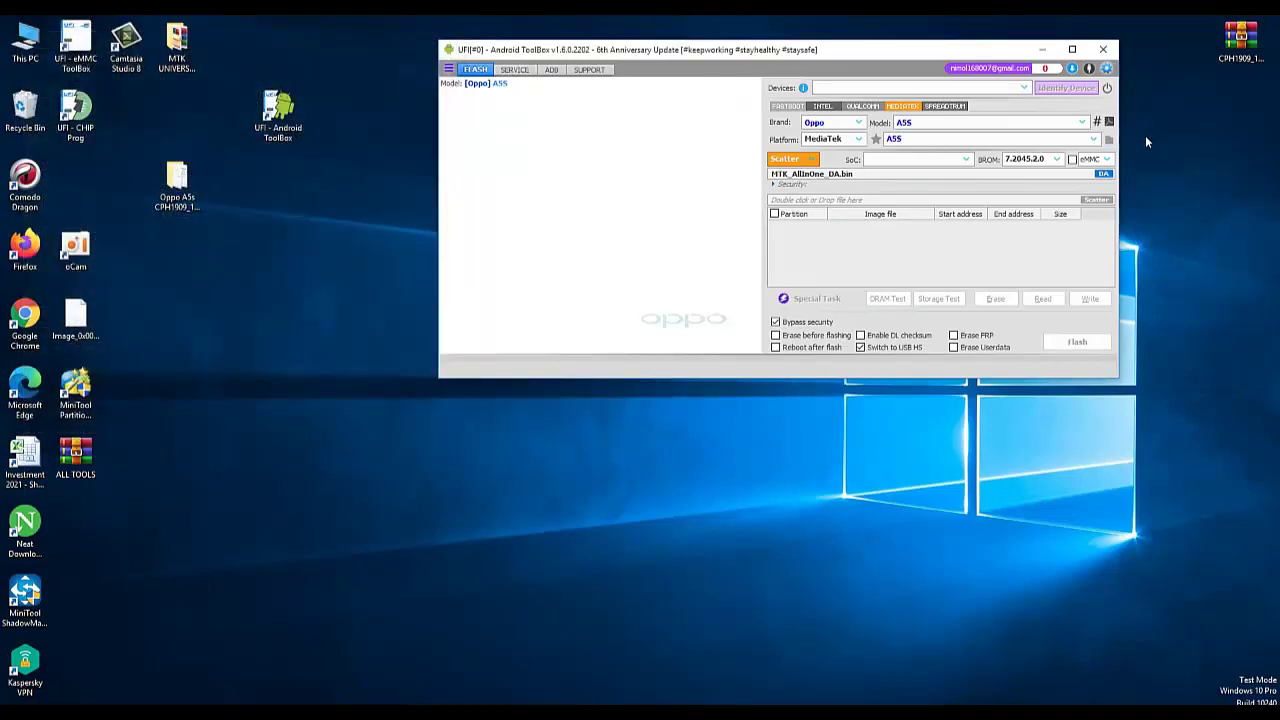
Open the A5S firmware folder directly from the toolbox, look through its contents, and close it.
{"action": "left_click", "coordinate": [1108, 139]}
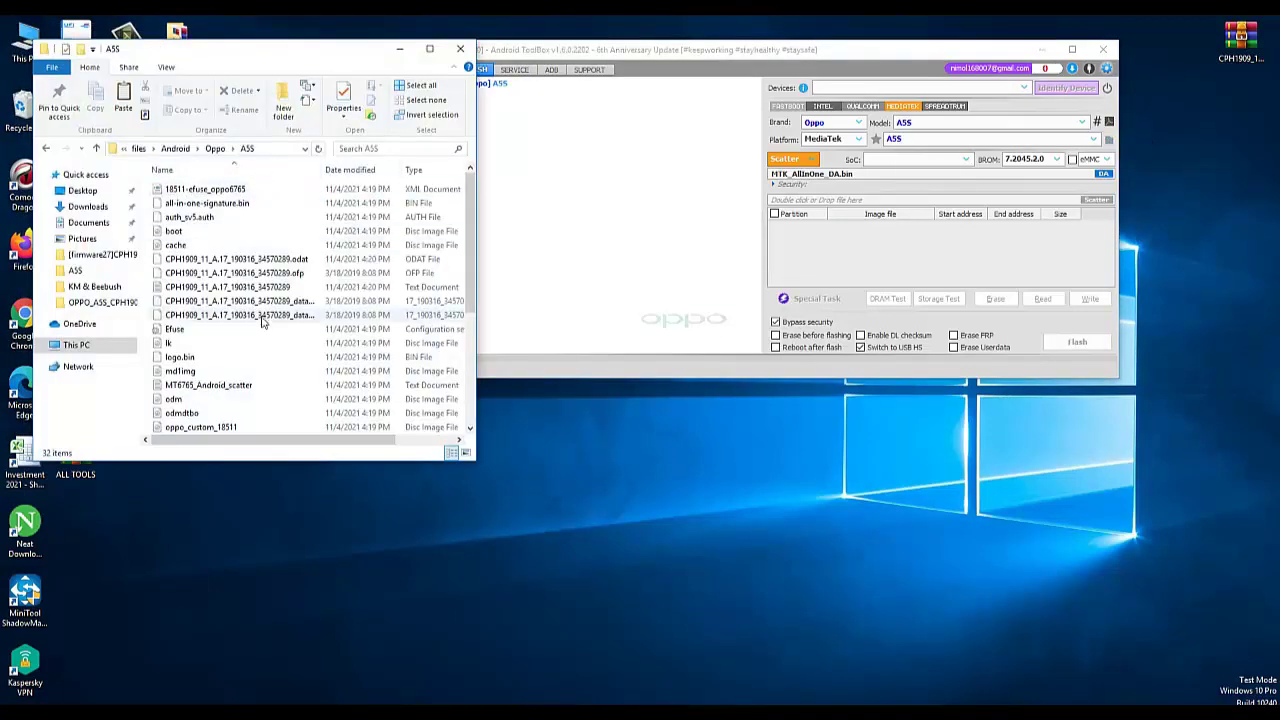
{"action": "scroll", "coordinate": [257, 297], "scroll_direction": "down", "scroll_amount": 4}
{"action": "scroll", "coordinate": [257, 297], "scroll_direction": "up", "scroll_amount": 2}
{"action": "left_click", "coordinate": [247, 149]}
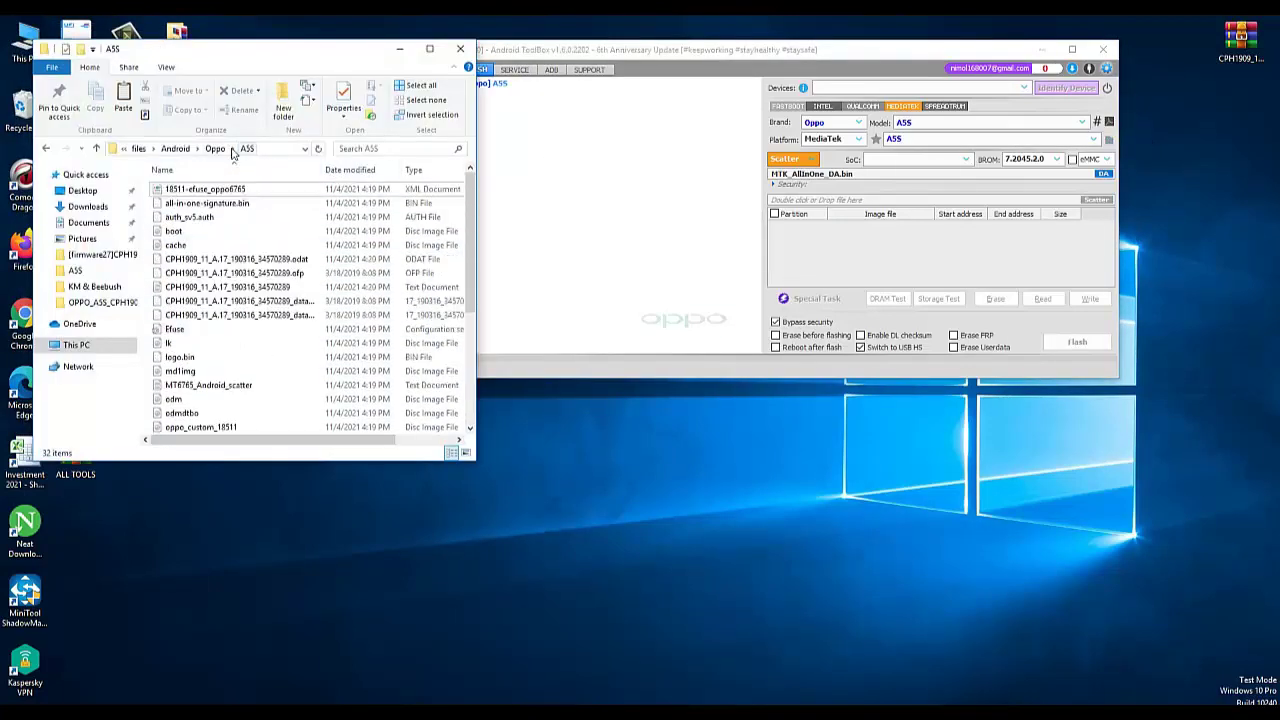
{"action": "left_click", "coordinate": [216, 149]}
{"action": "left_click", "coordinate": [460, 48]}
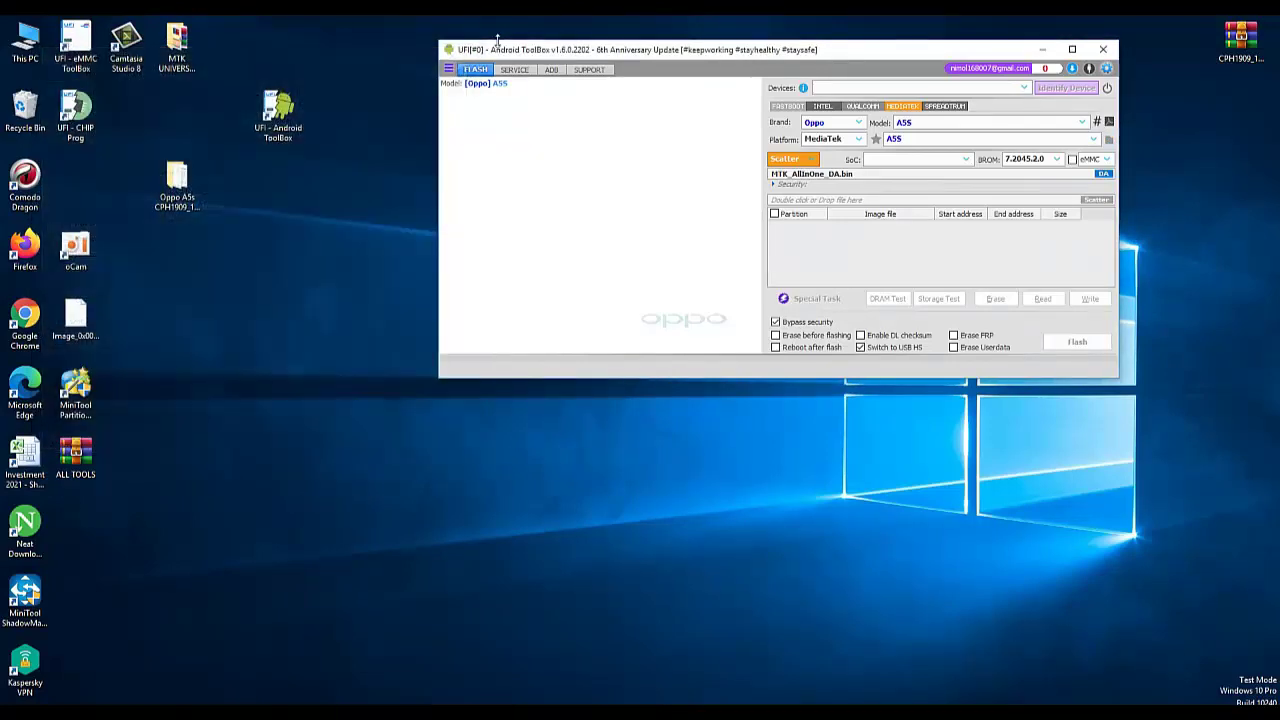
Load MT6765_Android_scatter from the Oppo > A5S folder as the toolbox's scatter file.
{"action": "left_click_drag", "start_coordinate": [496, 42], "coordinate": [378, 39]}
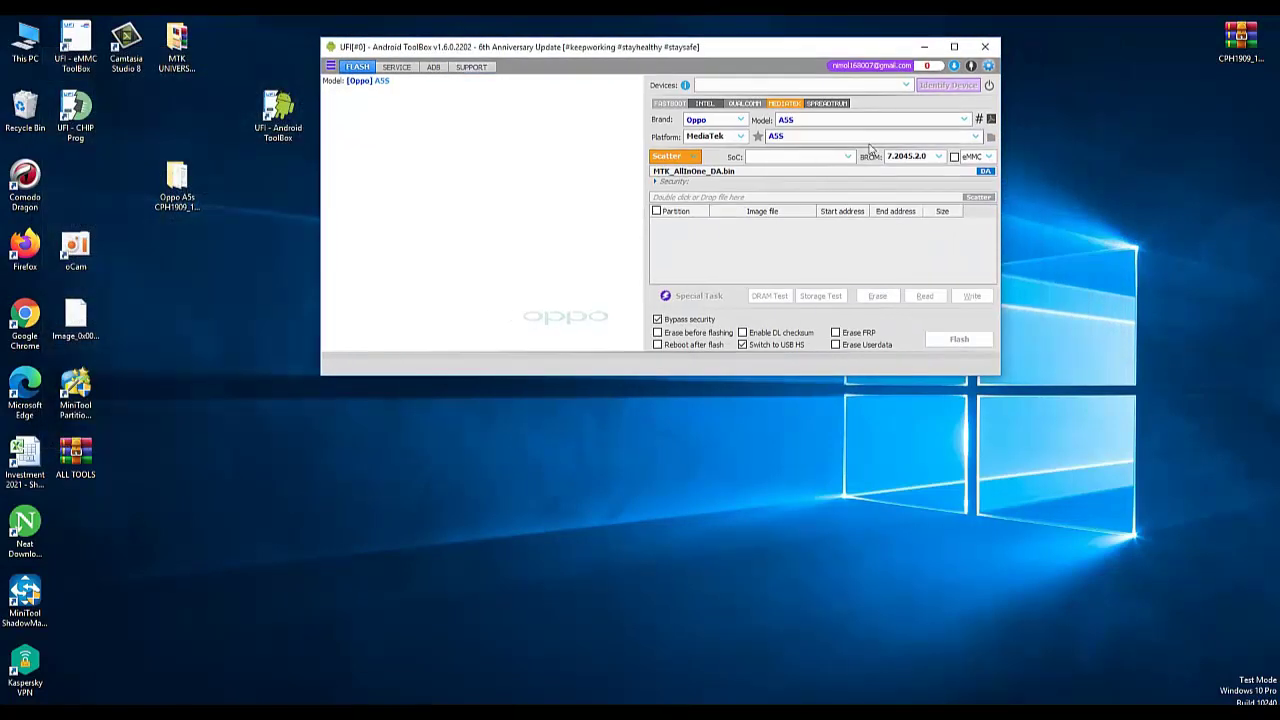
{"action": "double_click", "coordinate": [925, 198]}
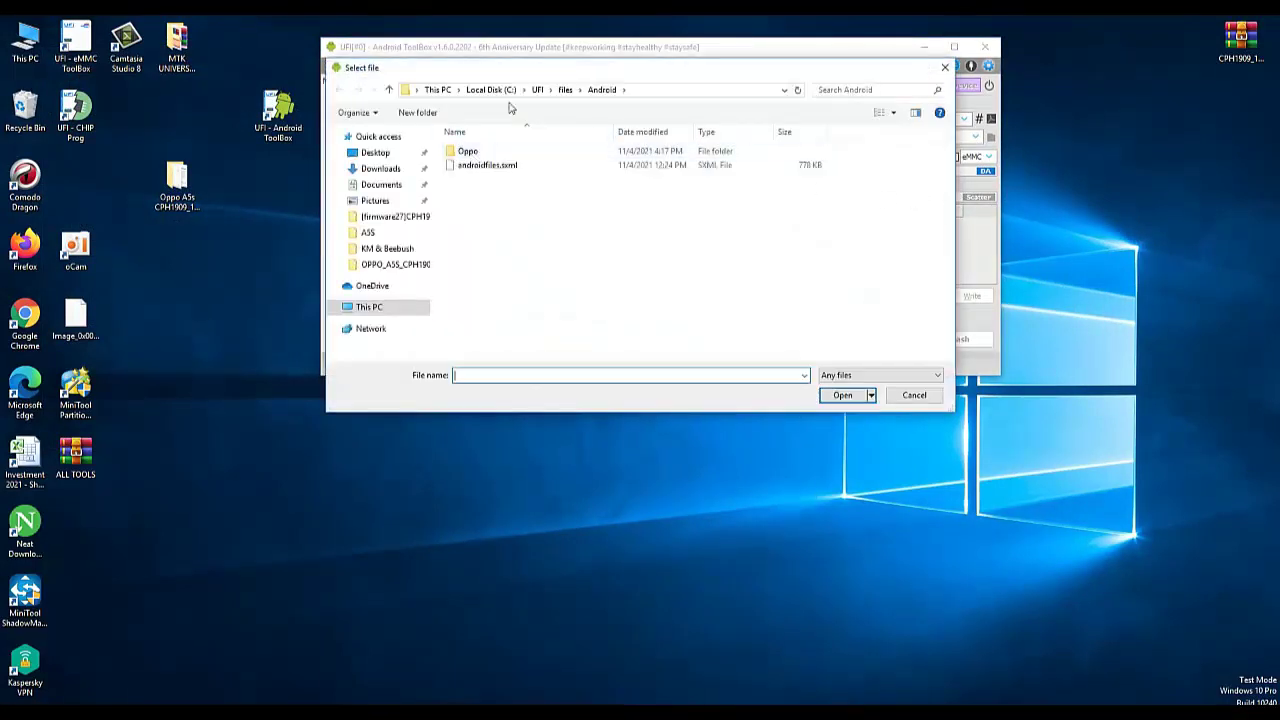
{"action": "double_click", "coordinate": [467, 151]}
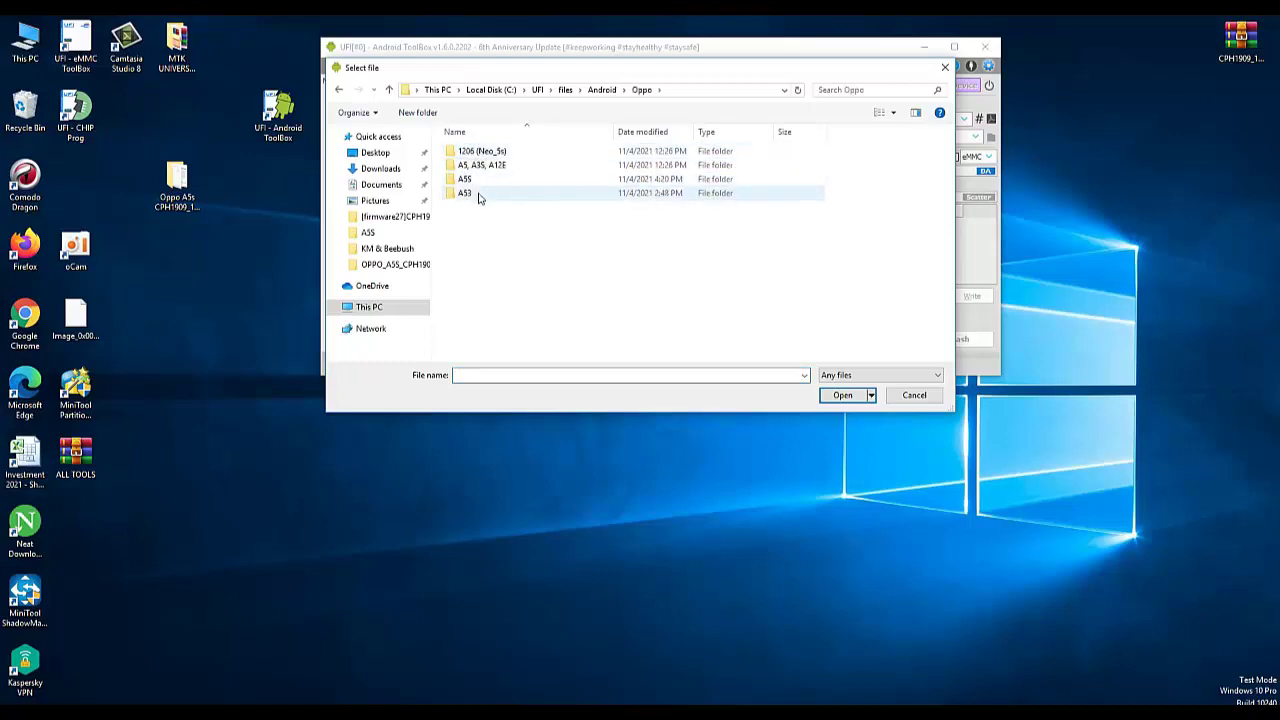
{"action": "left_click", "coordinate": [468, 180]}
{"action": "double_click", "coordinate": [468, 181]}
{"action": "scroll", "coordinate": [475, 190], "scroll_direction": "down", "scroll_amount": 3}
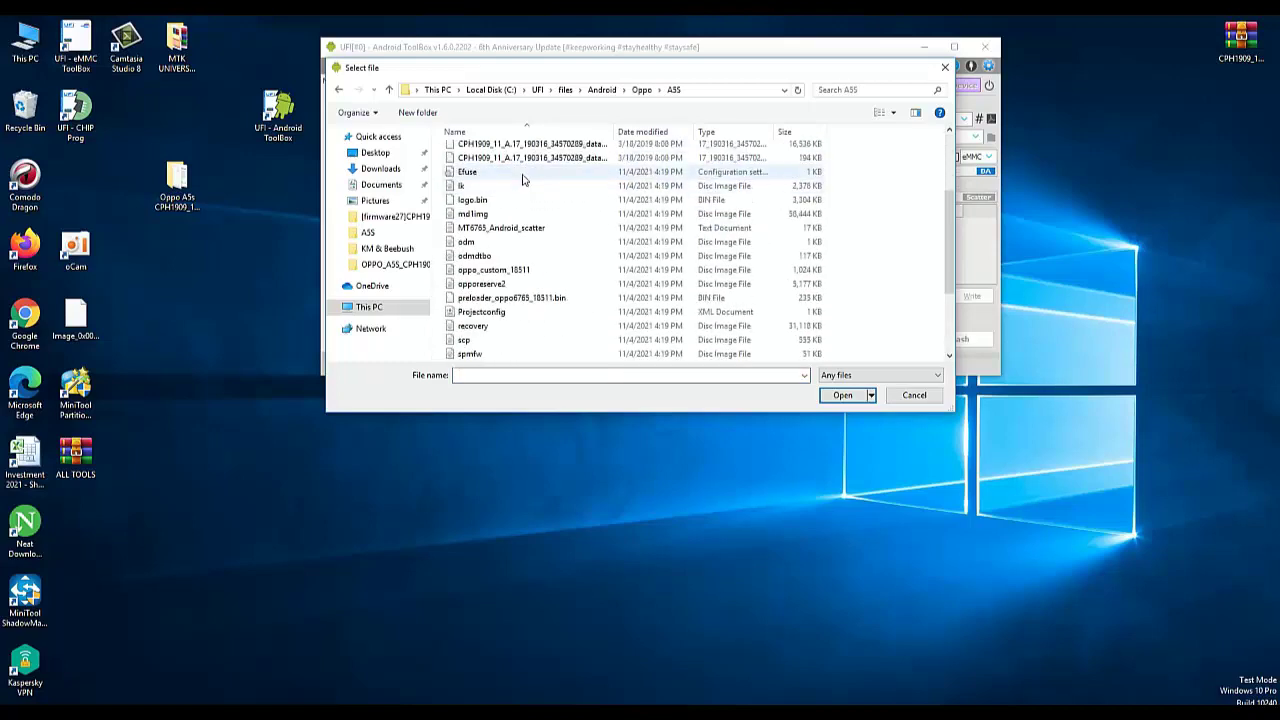
{"action": "double_click", "coordinate": [505, 229]}
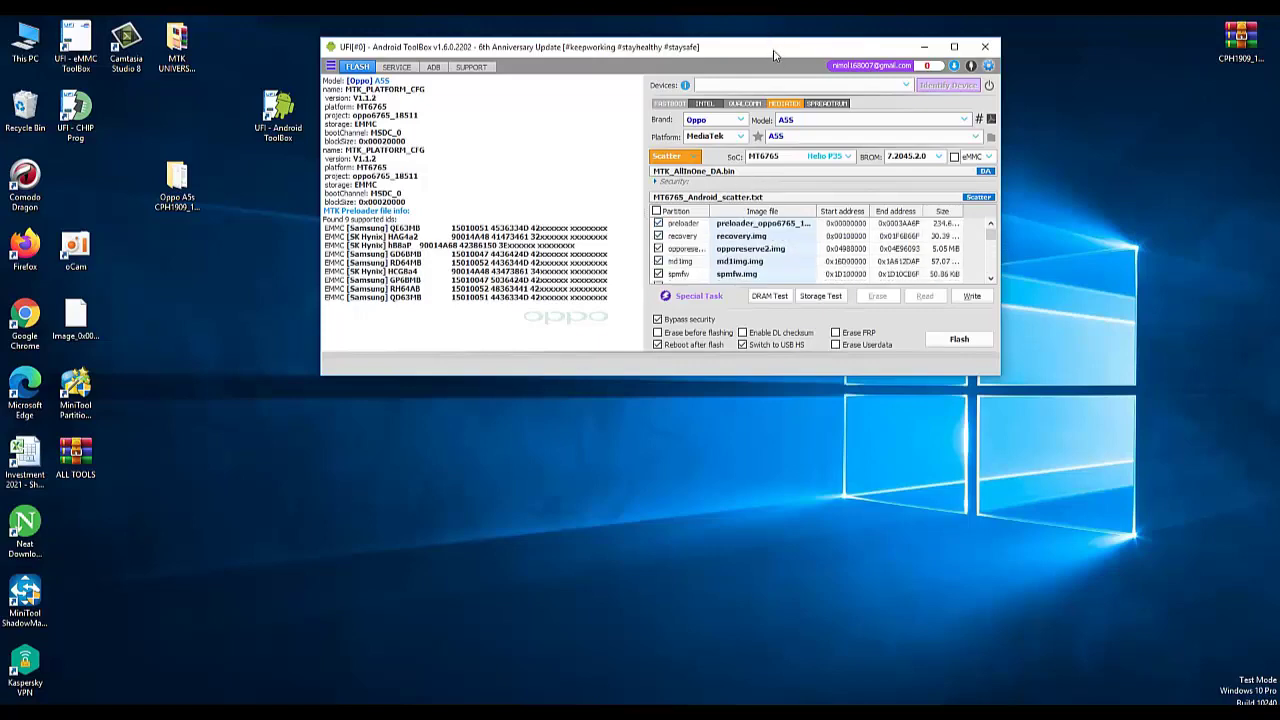
Examine the supported eMMC IDs listed under the MTK Preloader file info in the log.
{"action": "left_click_drag", "start_coordinate": [773, 55], "coordinate": [734, 63]}
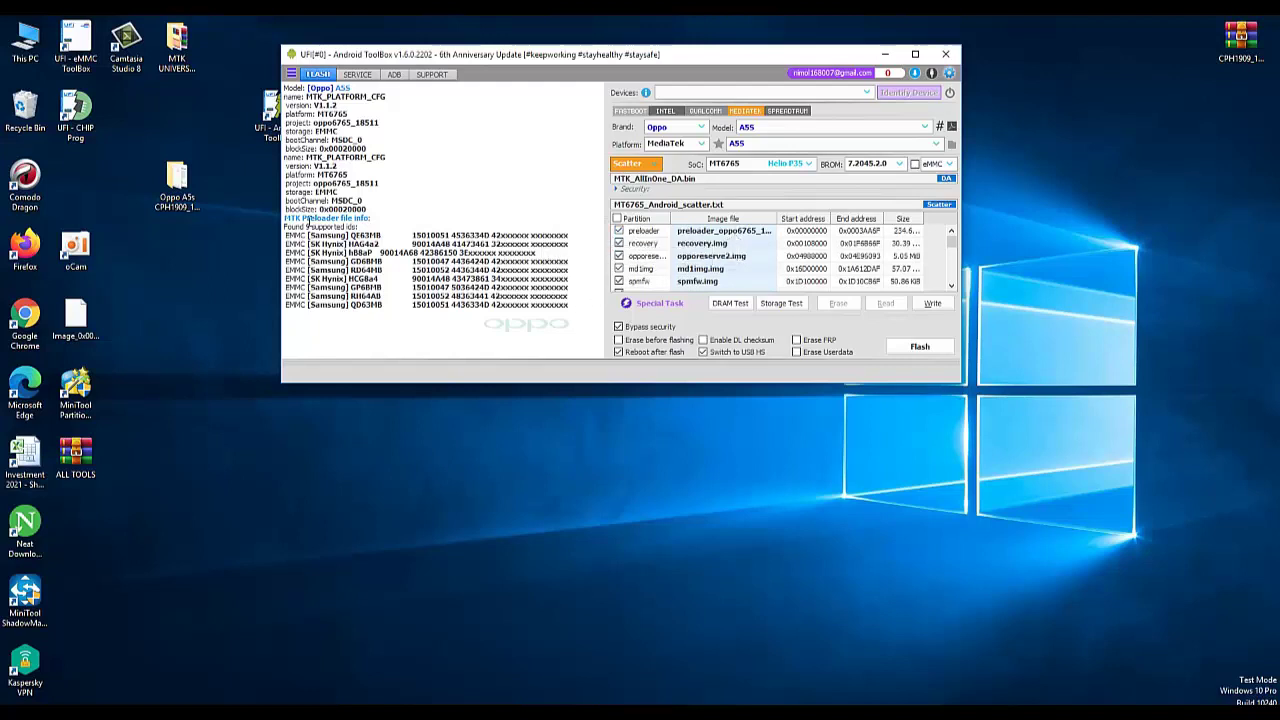
{"action": "left_click_drag", "start_coordinate": [286, 228], "coordinate": [284, 313]}
{"action": "left_click", "coordinate": [284, 313]}
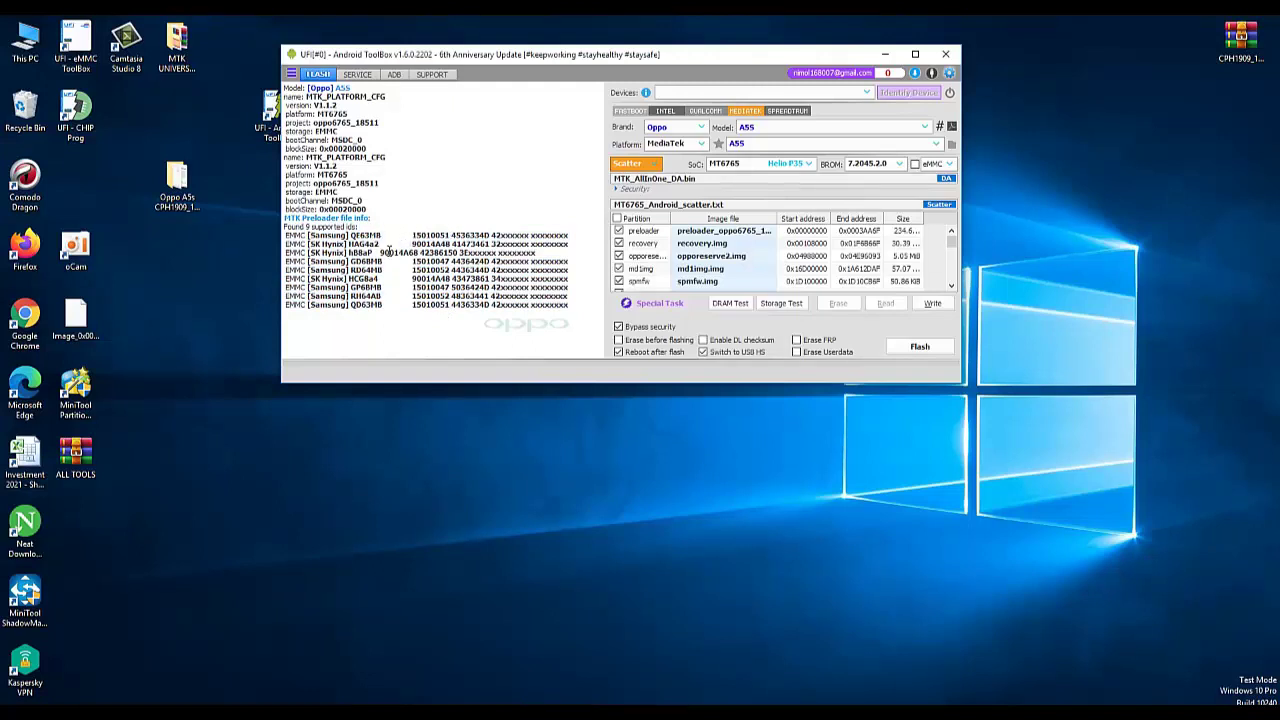